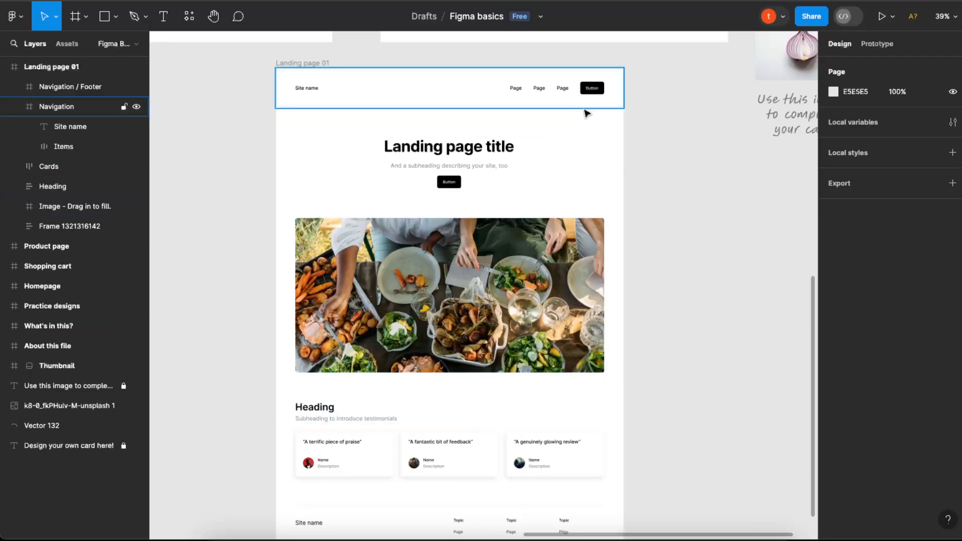
Select the whole Landing page 01 frame on the canvas.
scroll(569, 211, "down", 4)
scroll(570, 212, "up", 7)
scroll(569, 210, "down", 4)
left_click(544, 145)
left_click(599, 122)
left_click_drag(262, 70, 643, 408)
left_click(726, 376)
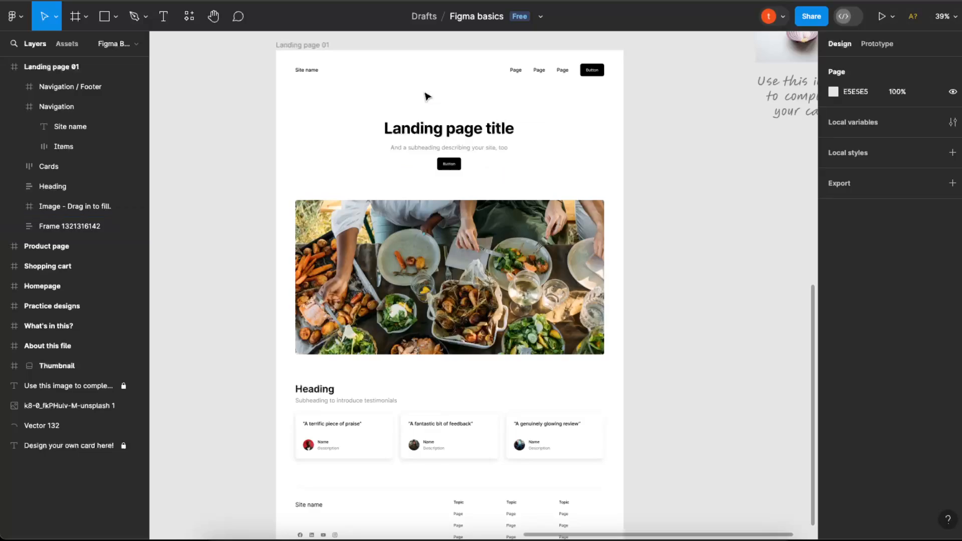
left_click(277, 48)
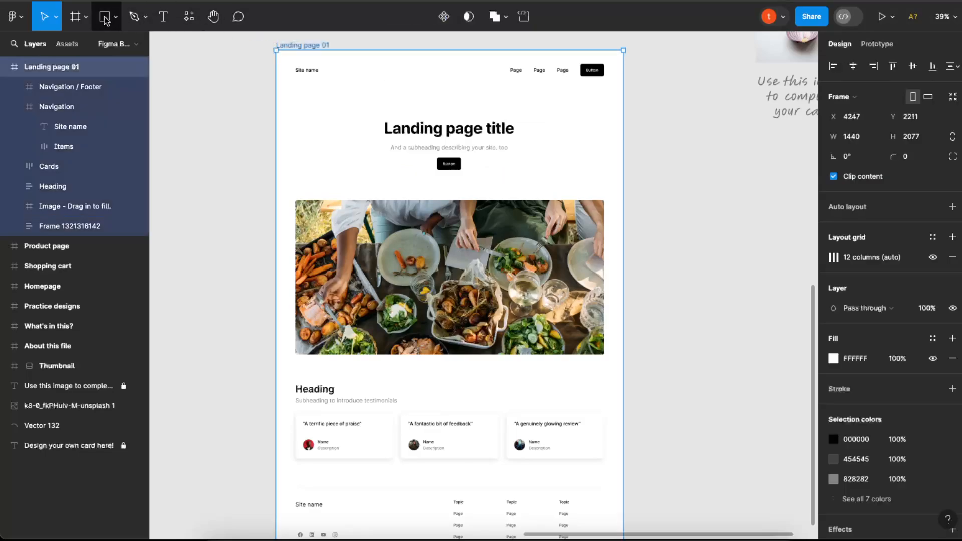
Search the community plugins for "framer".
left_click(191, 19)
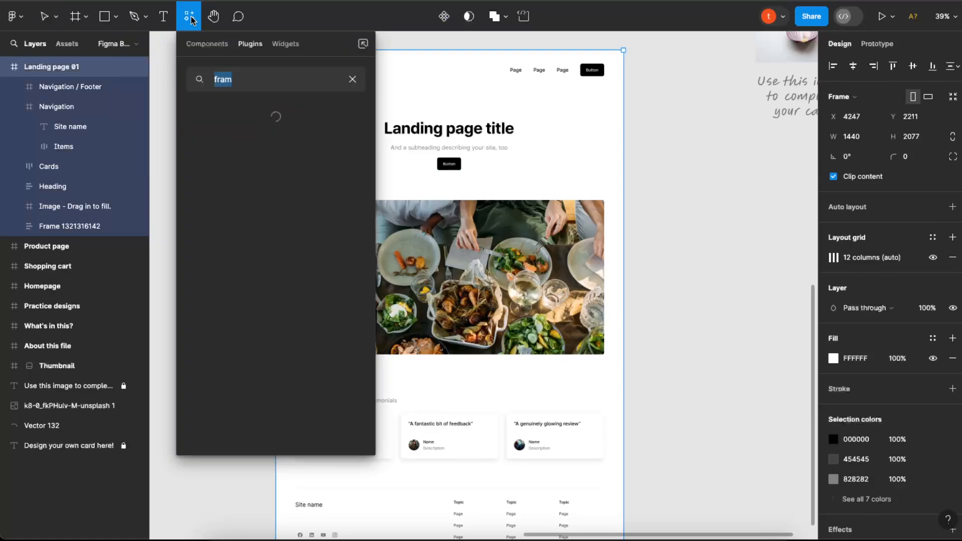
left_click(207, 44)
left_click(250, 43)
left_click(269, 79)
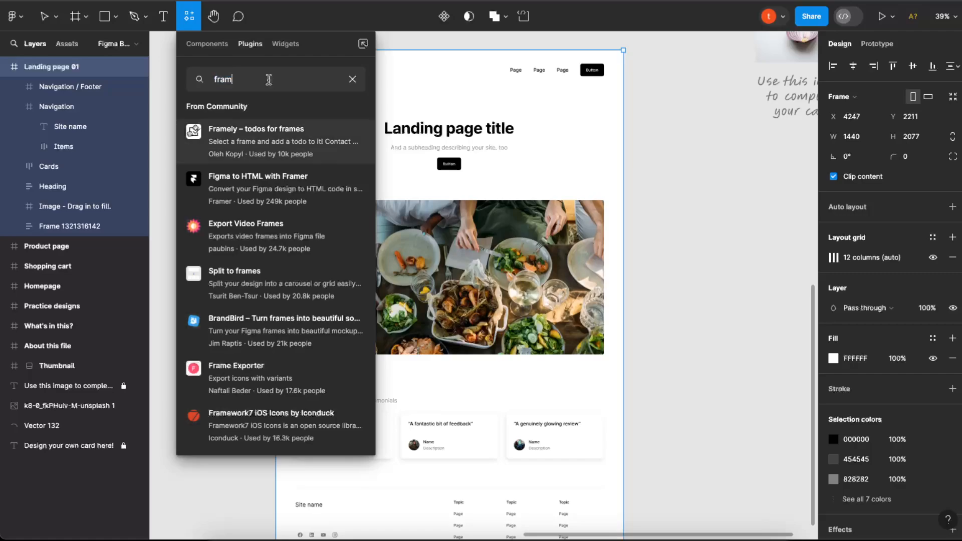
type("er")
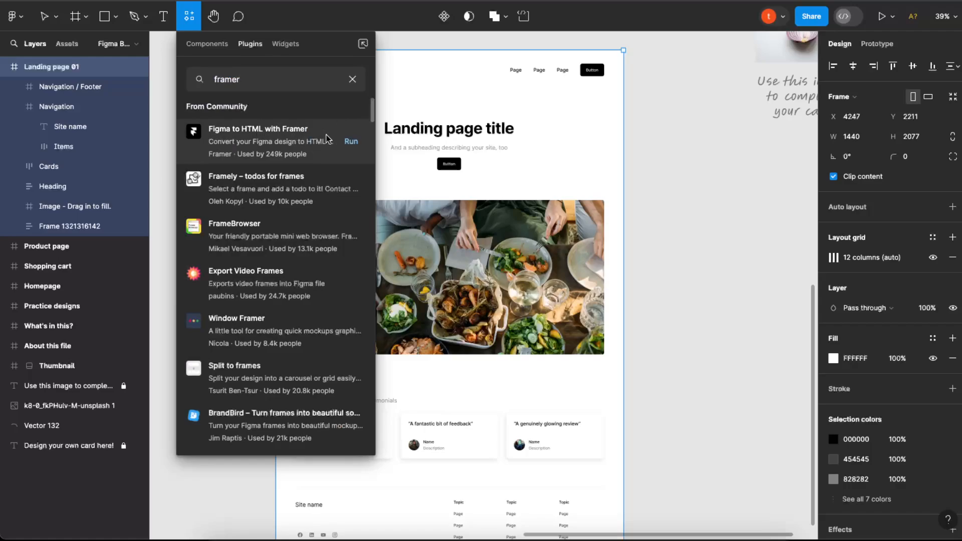
Run the Figma to HTML with Framer plugin and copy the selected landing page frame to the clipboard.
left_click(352, 145)
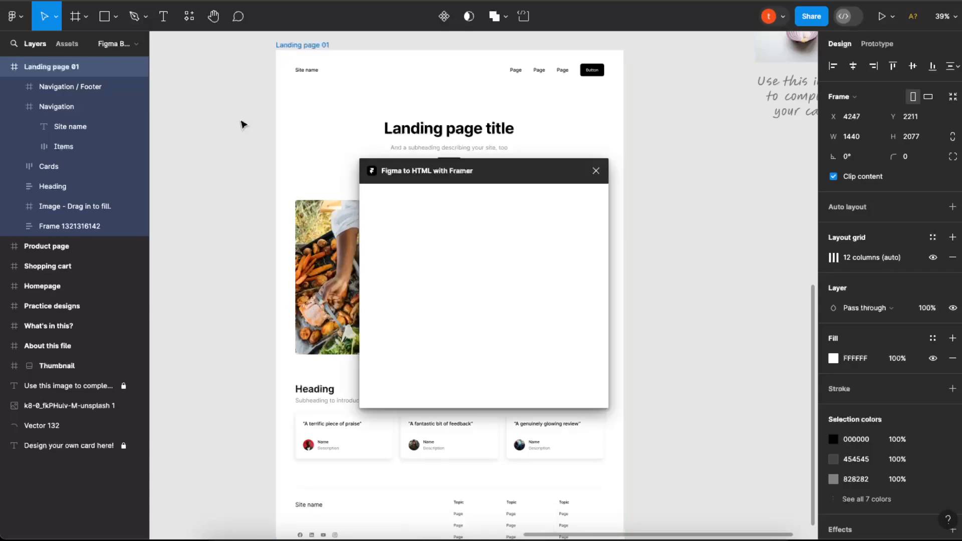
left_click_drag(471, 171, 456, 137)
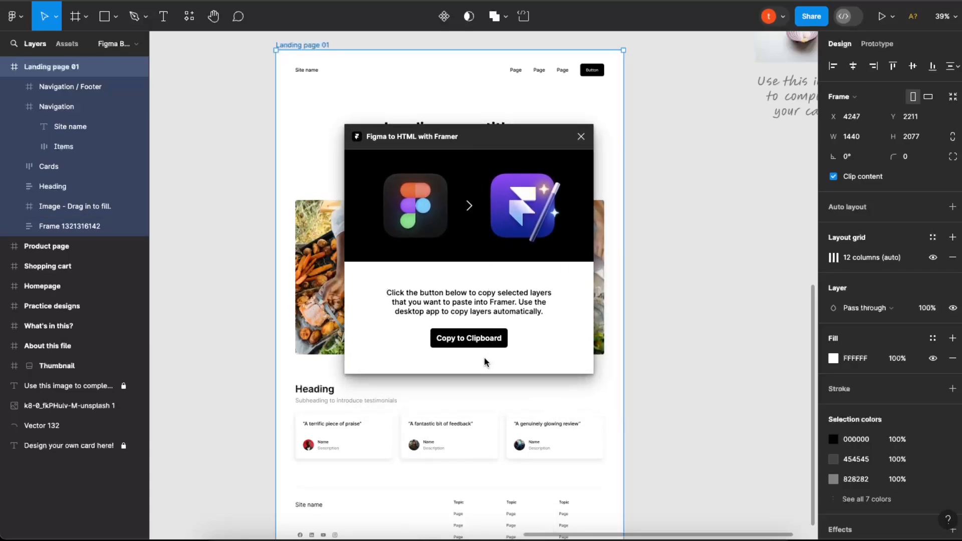
left_click(476, 339)
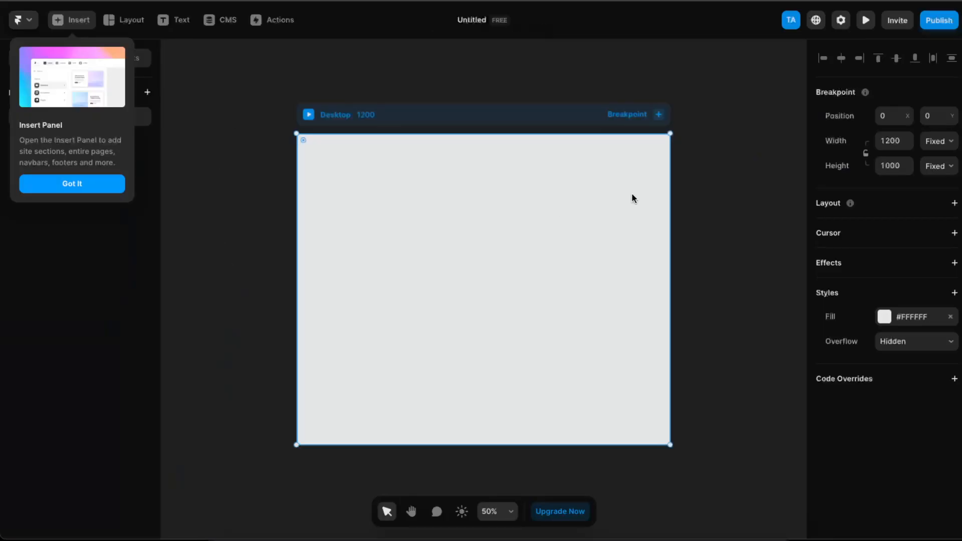
Switch to Framer and set the Desktop breakpoint's width to 1440 and height to 2077.
left_click(900, 145)
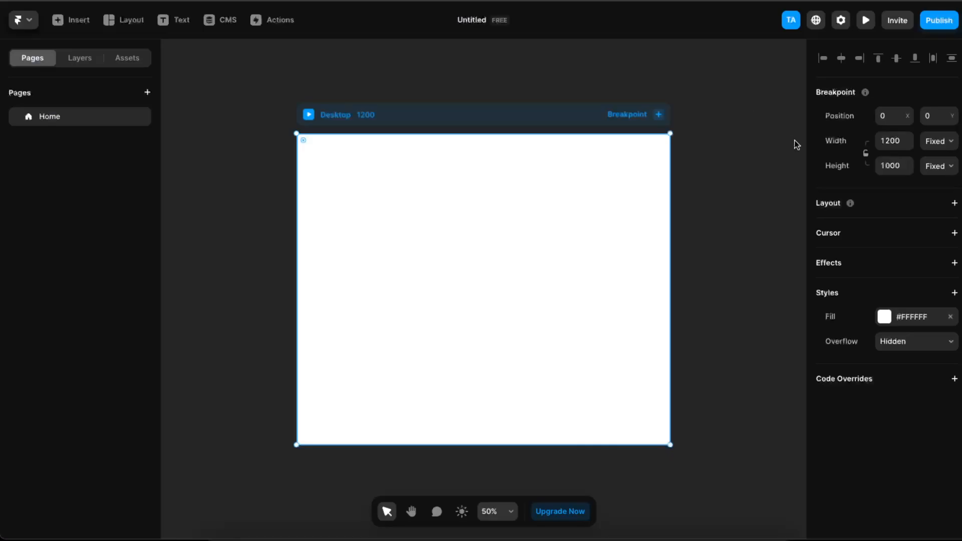
left_click(891, 141)
type("1")
key("Return")
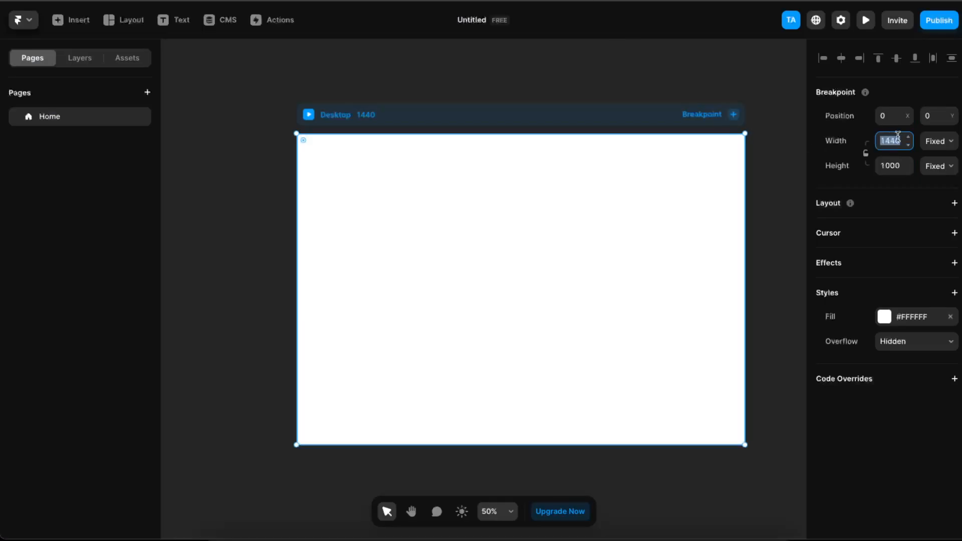
left_click(890, 167)
type("2077")
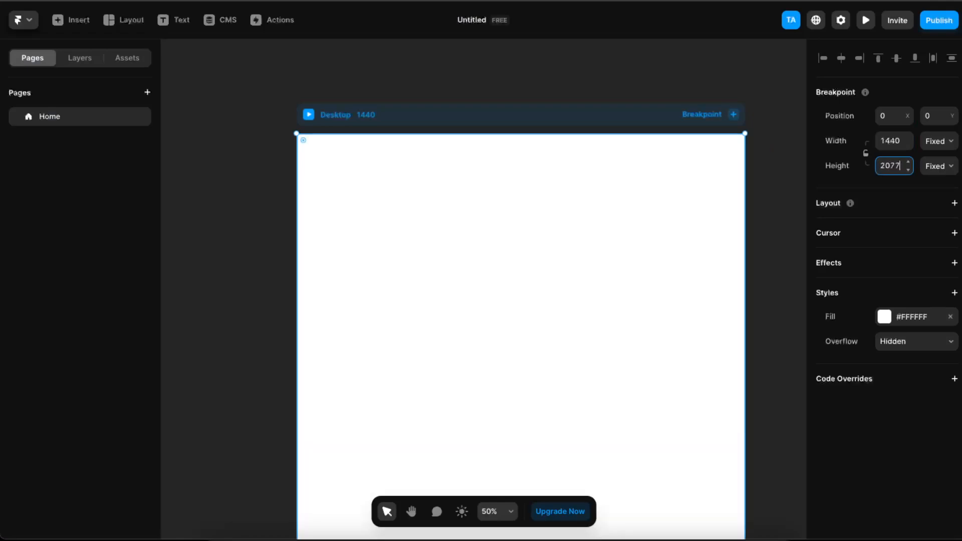
left_click(271, 242)
Paste the copied landing page into the Desktop breakpoint, allowing clipboard access and dismissing the Figma import tutorial.
scroll(568, 285, "down", 3)
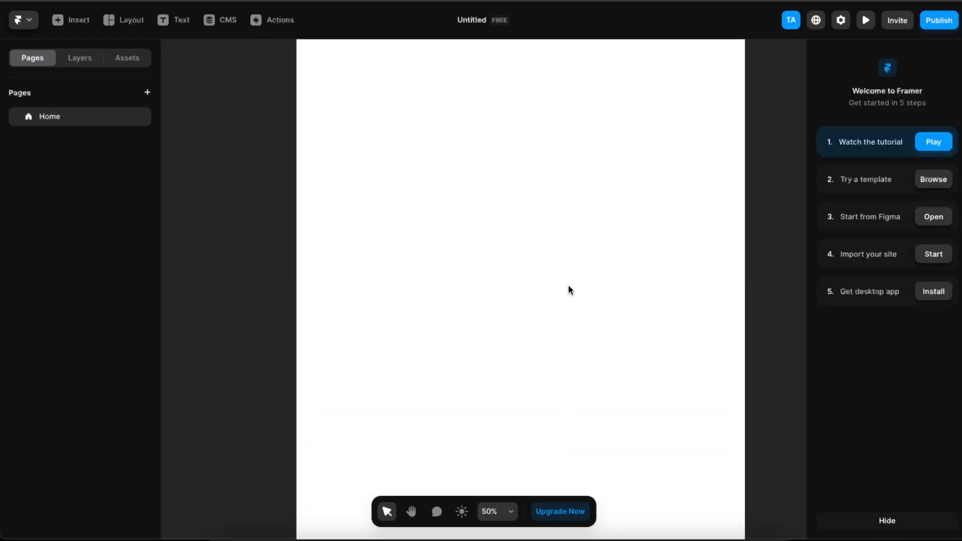
scroll(568, 284, "up", 5)
scroll(568, 285, "down", 1)
scroll(566, 286, "down", 2)
right_click(566, 286)
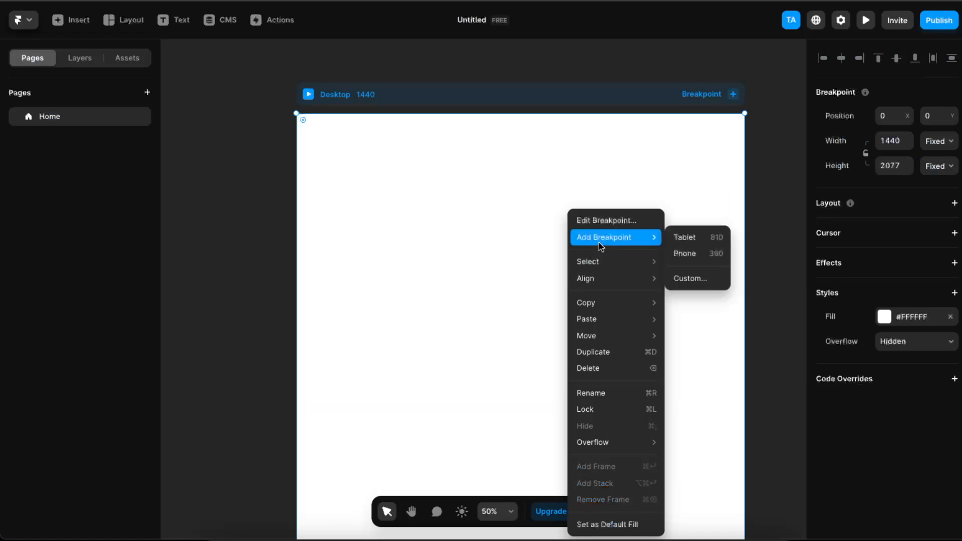
mouse_move(623, 323)
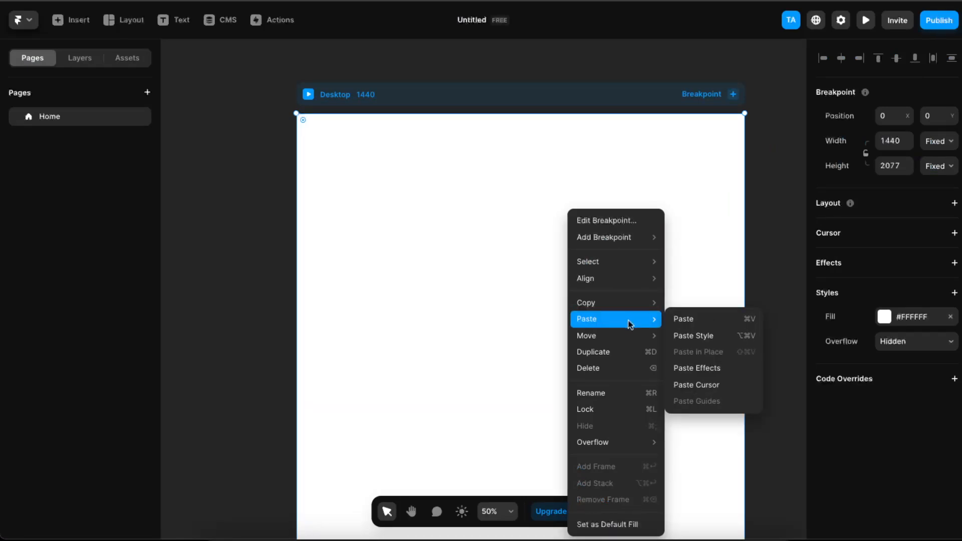
left_click(696, 321)
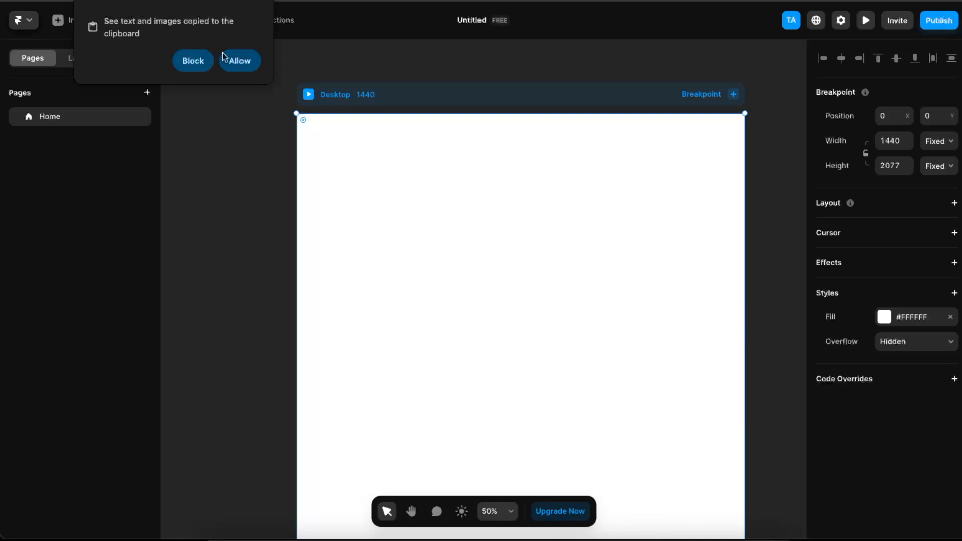
left_click(236, 60)
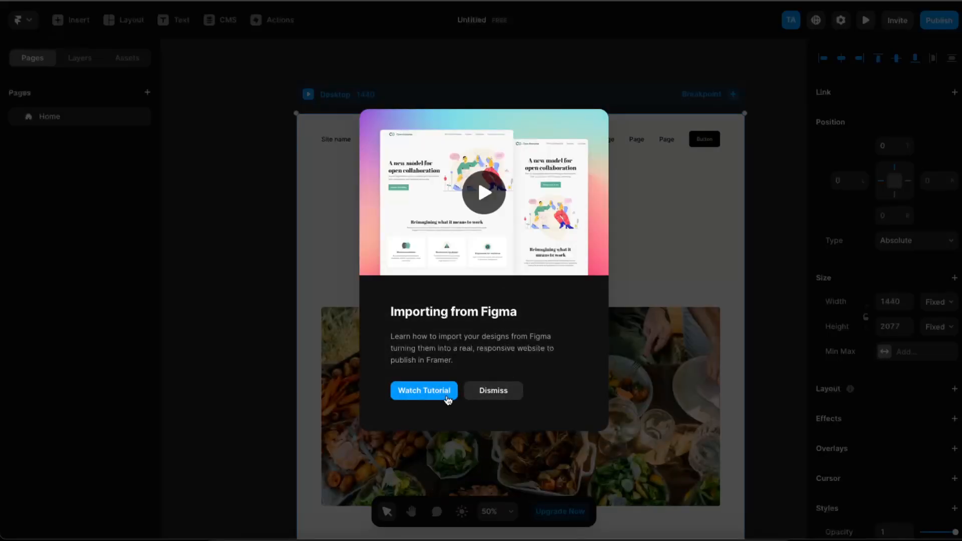
left_click(493, 393)
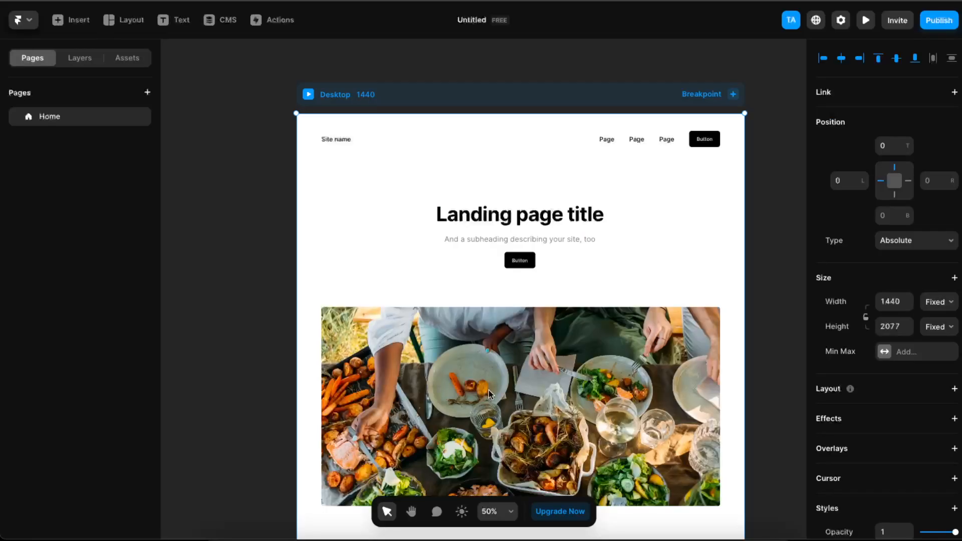
Look over the imported landing page in the Desktop breakpoint, from the navigation down to the footer.
scroll(756, 247, "down", 6)
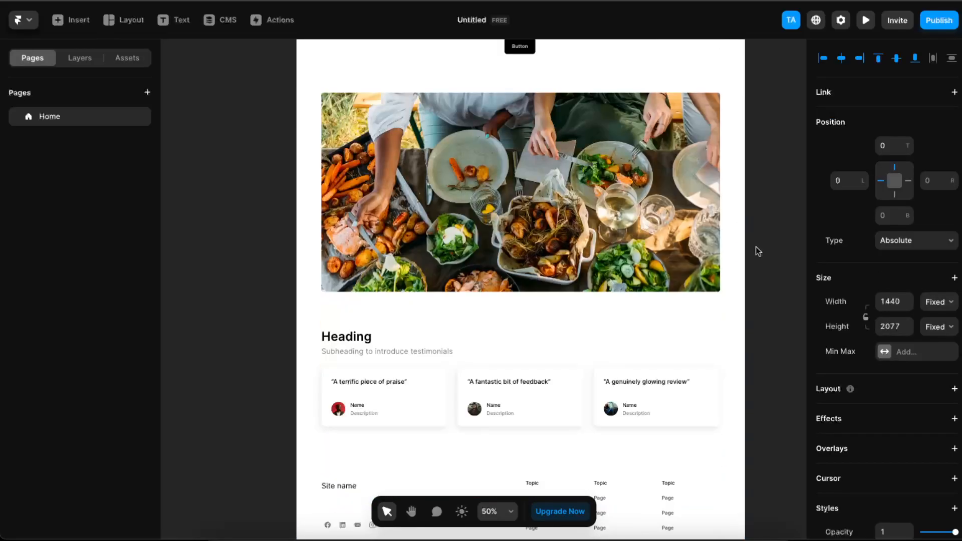
scroll(755, 247, "up", 7)
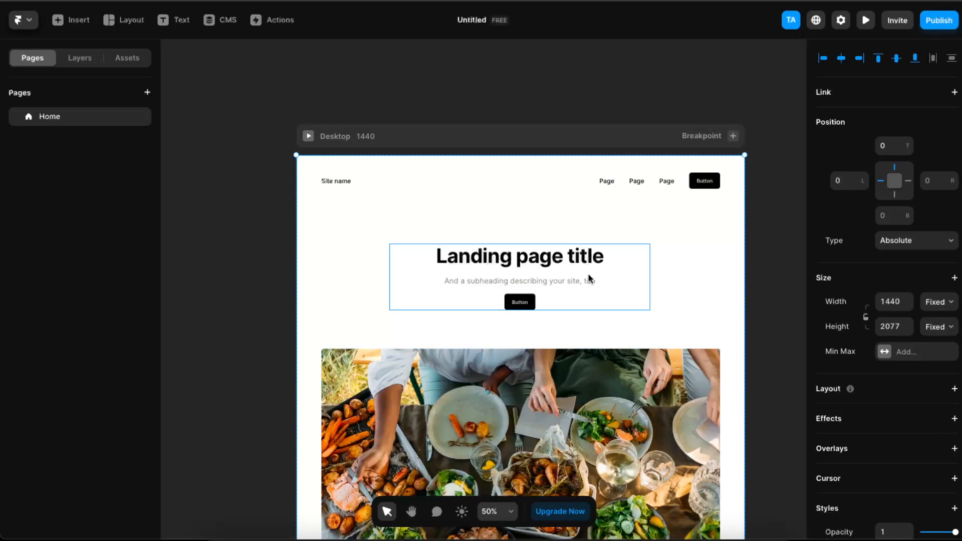
left_click(766, 206)
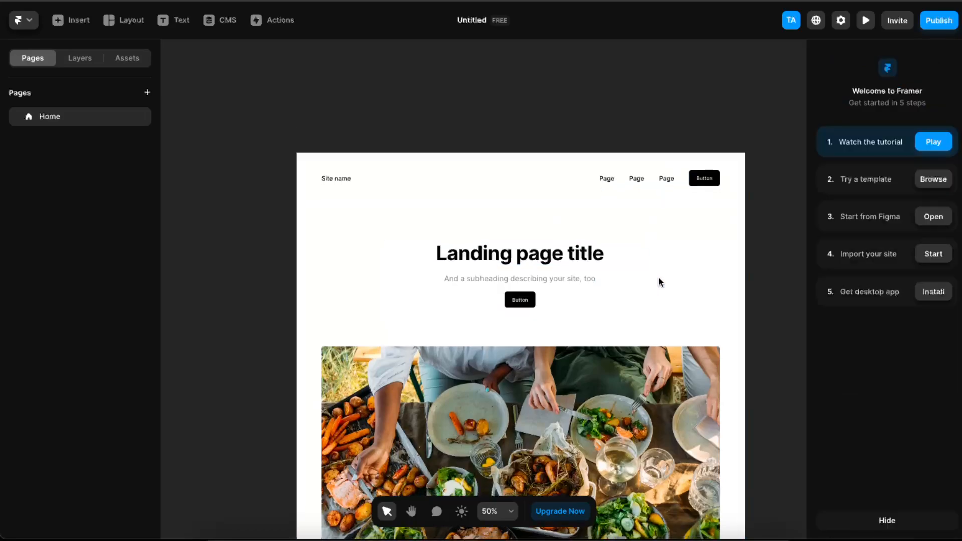
scroll(659, 281, "down", 5)
scroll(612, 324, "up", 4)
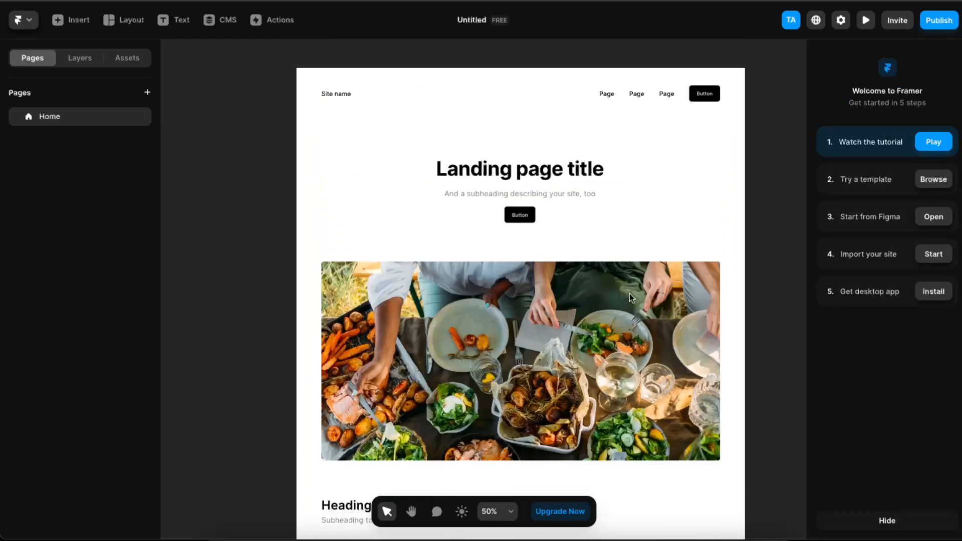
left_click(707, 170)
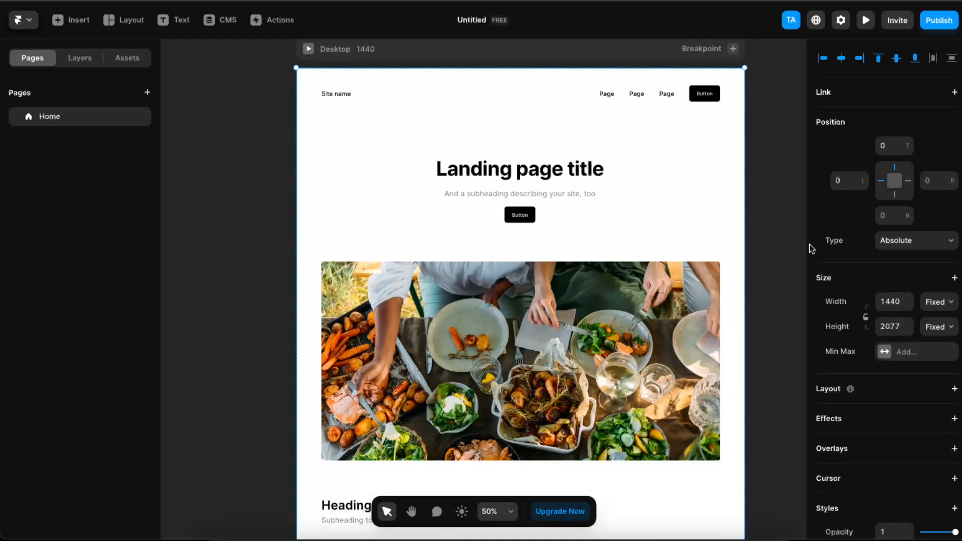
left_click_drag(743, 224, 745, 248)
Set the width of the landing page title and its containing Copy stack to Fill.
left_click(578, 178)
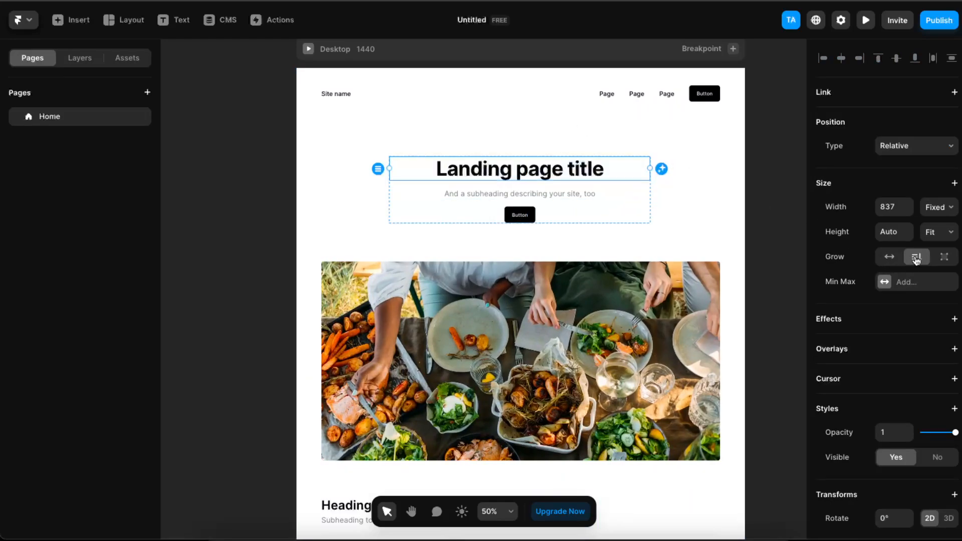
left_click(945, 212)
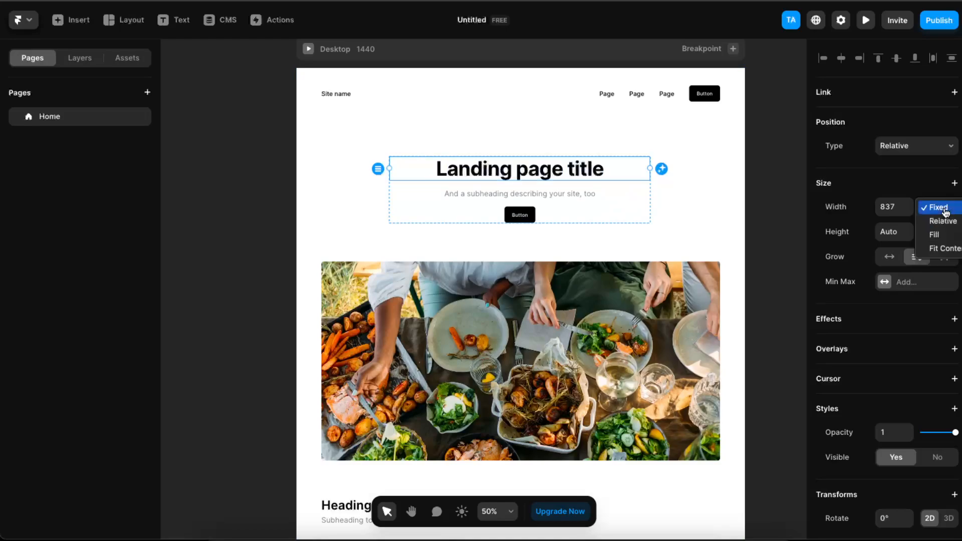
left_click(939, 236)
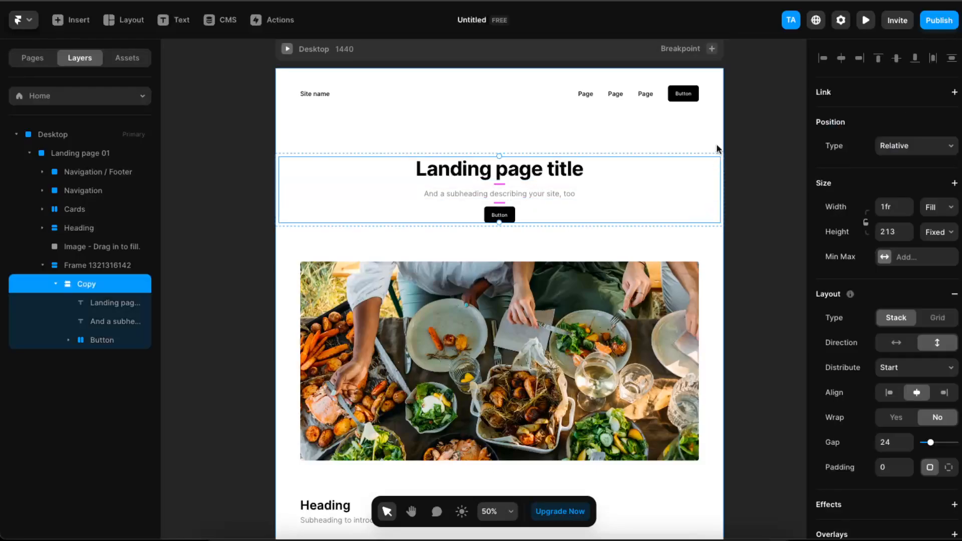
Add a Phone breakpoint of 390 width beside the Desktop layout.
left_click(688, 126)
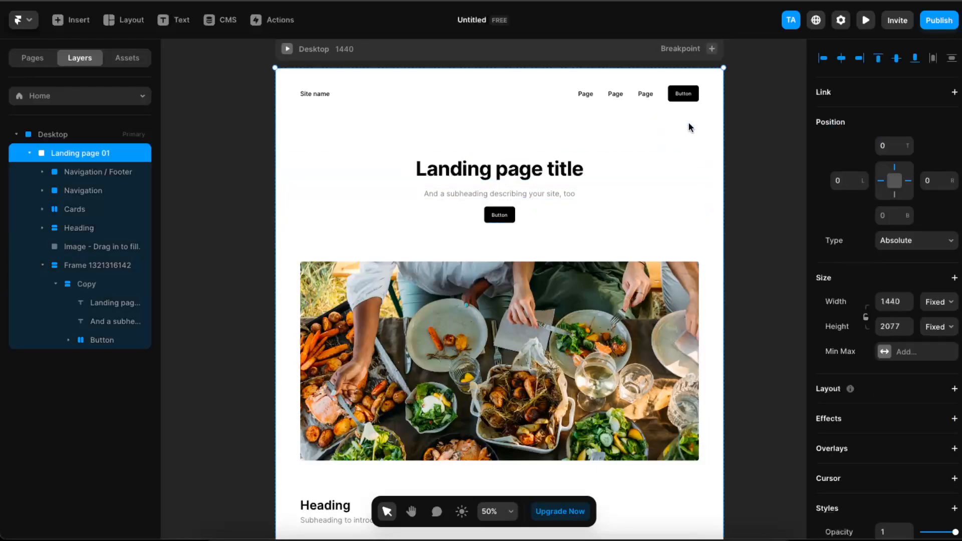
left_click_drag(721, 126, 725, 153)
left_click(710, 49)
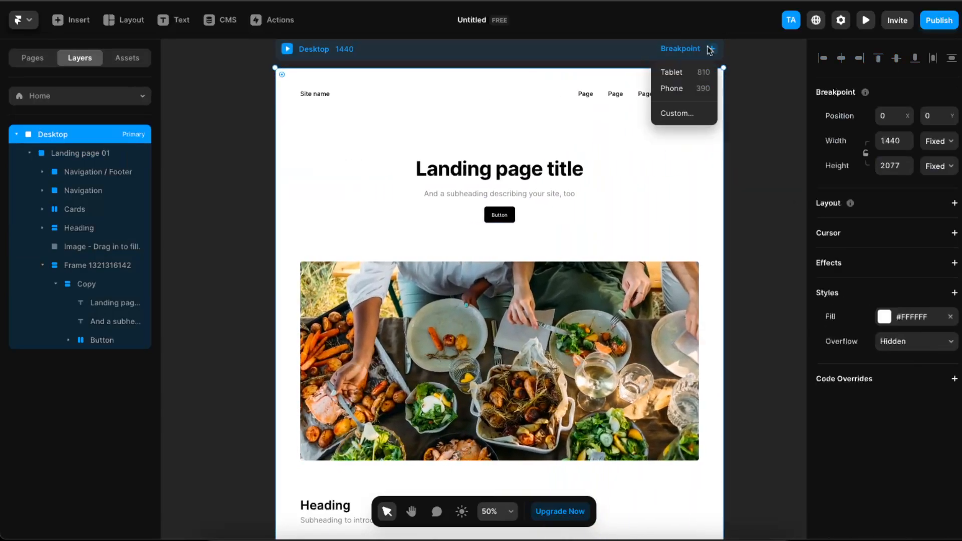
left_click(694, 90)
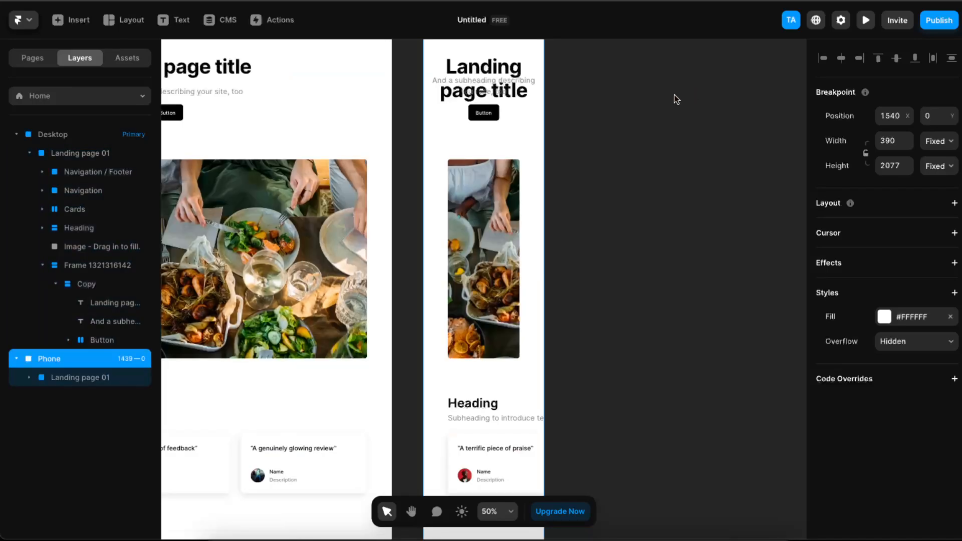
Set the text size of the subheading under the title in the Phone breakpoint to 15 pixels.
double_click(537, 223)
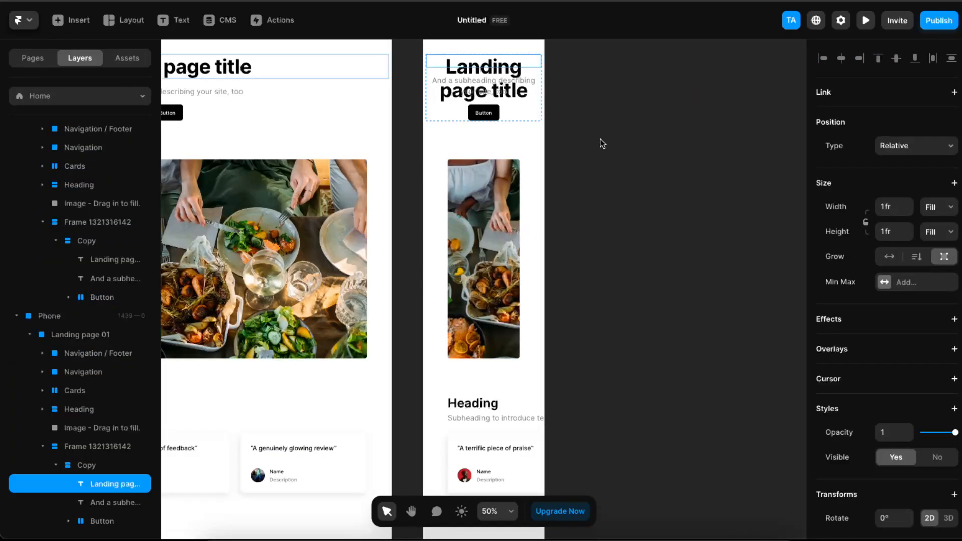
left_click(535, 149)
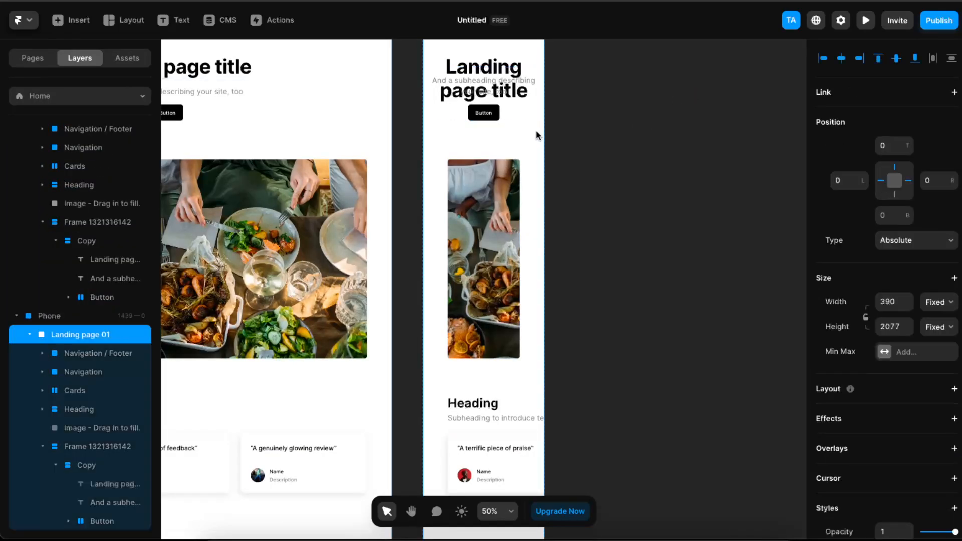
left_click(517, 74)
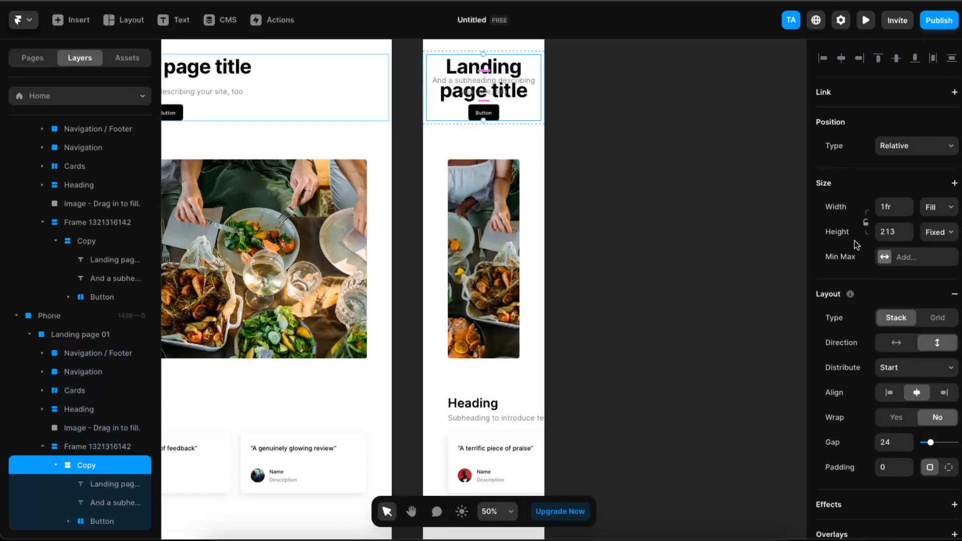
scroll(891, 372, "down", 8)
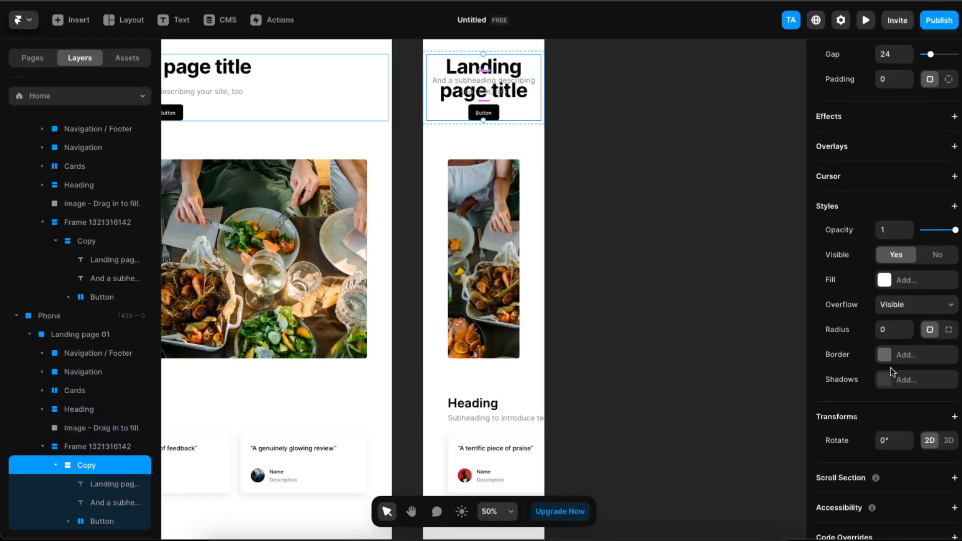
scroll(890, 372, "down", 1)
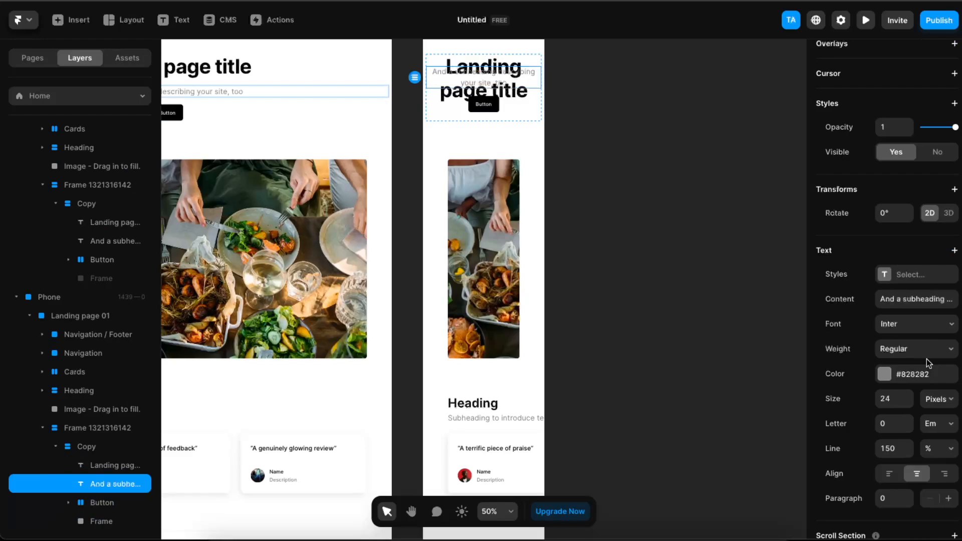
left_click(908, 404)
left_click(908, 404)
left_click(907, 404)
left_click(908, 403)
left_click(907, 404)
left_click(908, 404)
left_click(908, 403)
left_click(908, 403)
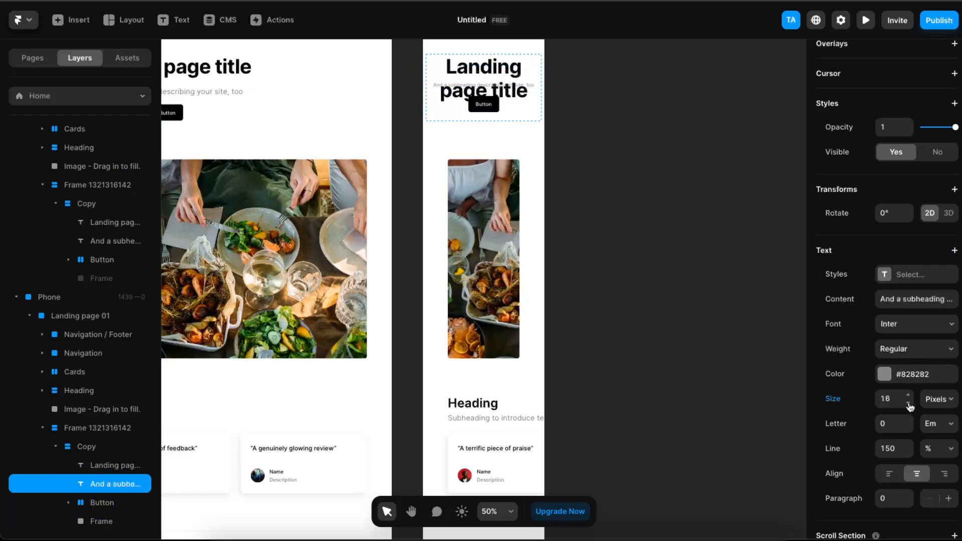
Set the text size of the landing page title in the Phone breakpoint to 40 pixels.
left_click(503, 72)
key("Escape")
scroll(923, 430, "down", 7)
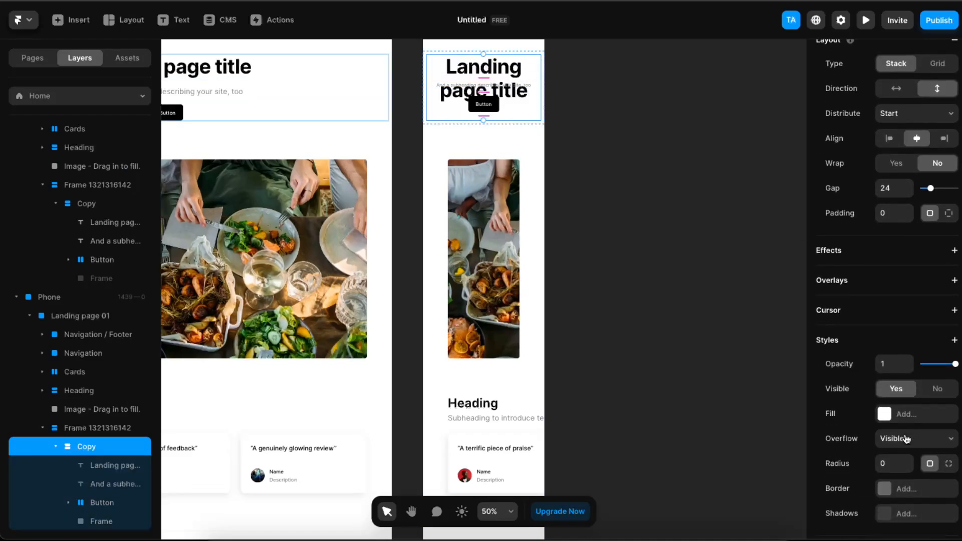
scroll(895, 386, "down", 1)
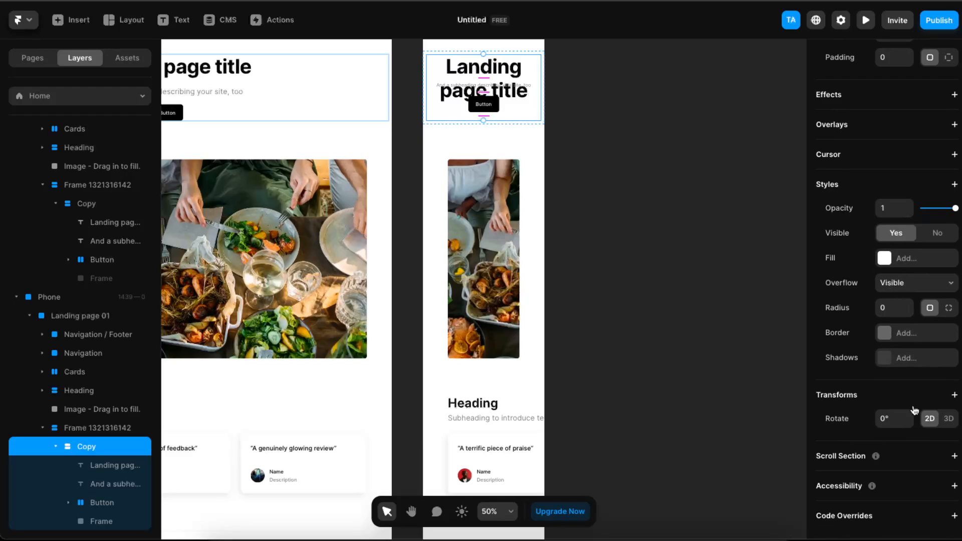
double_click(483, 67)
type("O")
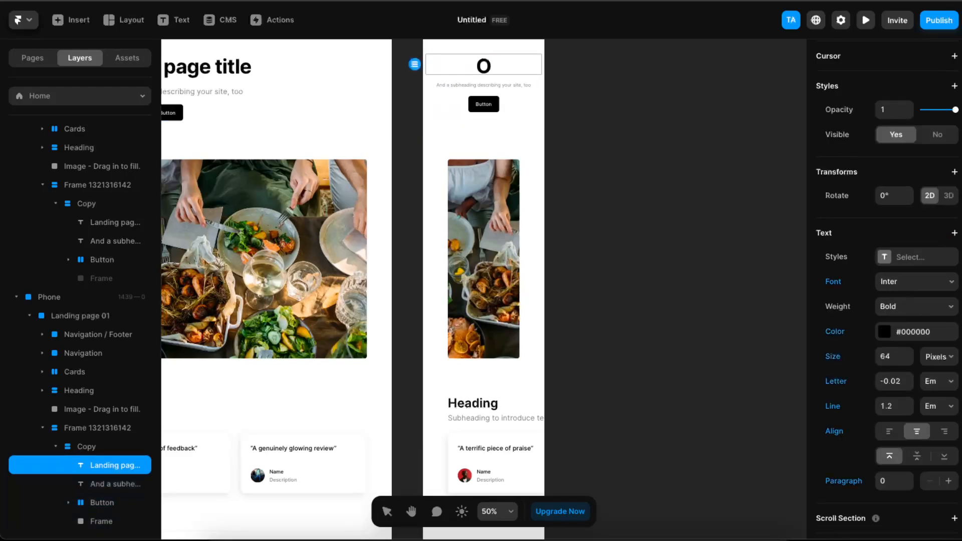
key("ctrl+z")
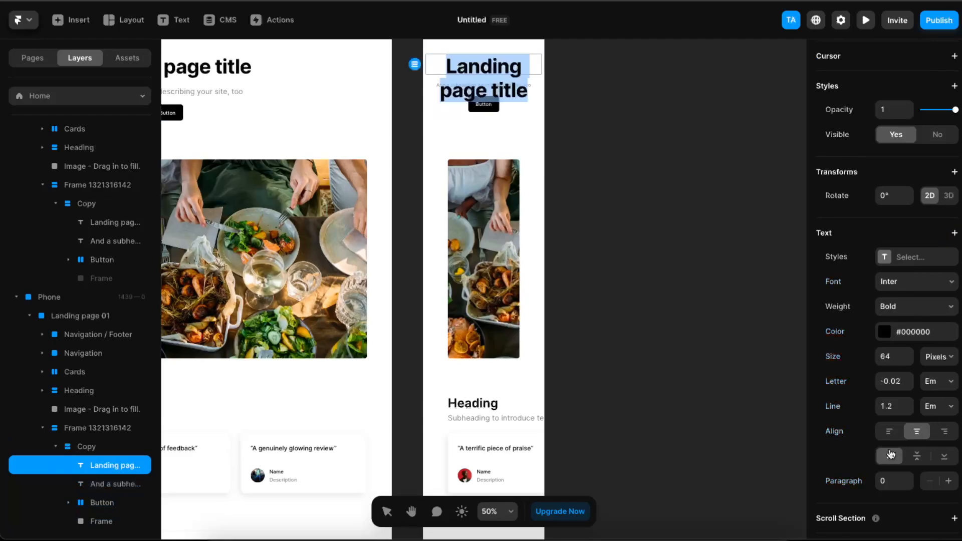
left_click(907, 361)
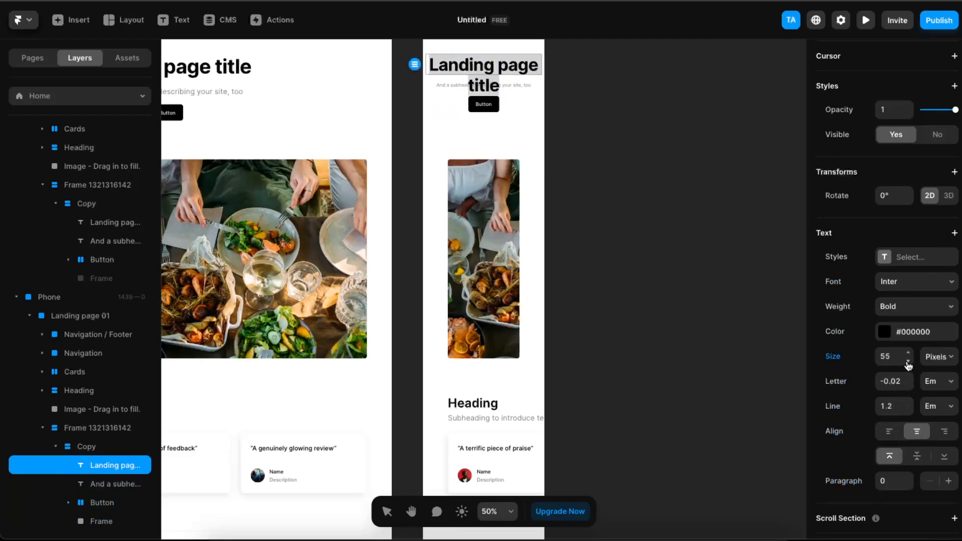
left_click(907, 361)
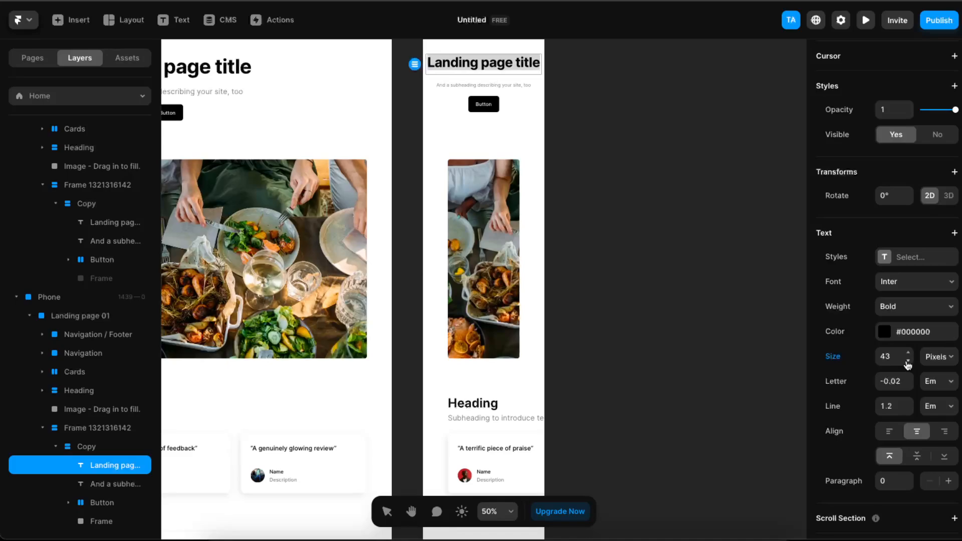
left_click(907, 362)
key("Escape")
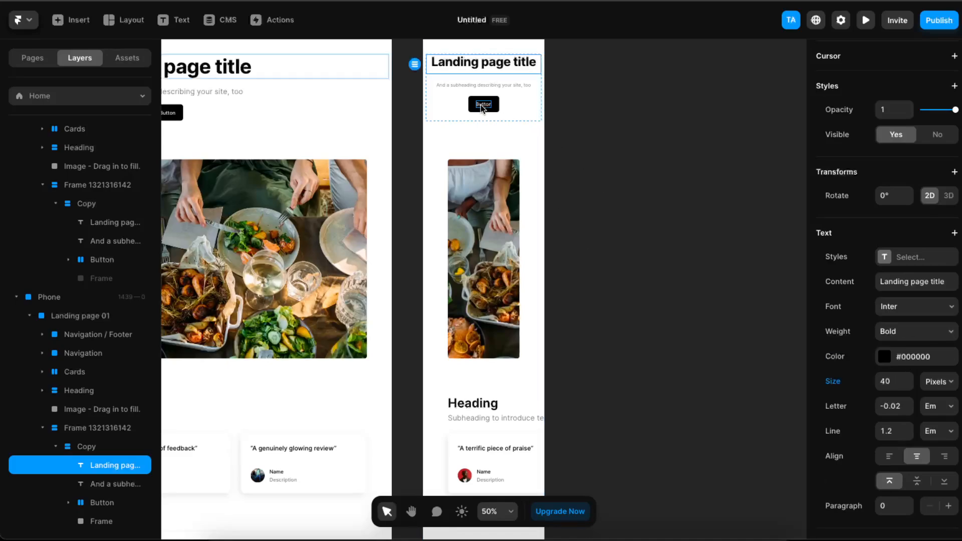
Widen the food image on both sides so it spans the full width of the Phone breakpoint.
scroll(535, 252, "down", 2)
left_click(515, 199)
left_click_drag(521, 183, 536, 183)
left_click_drag(447, 189, 428, 189)
left_click_drag(535, 191, 544, 191)
left_click_drag(428, 192, 420, 192)
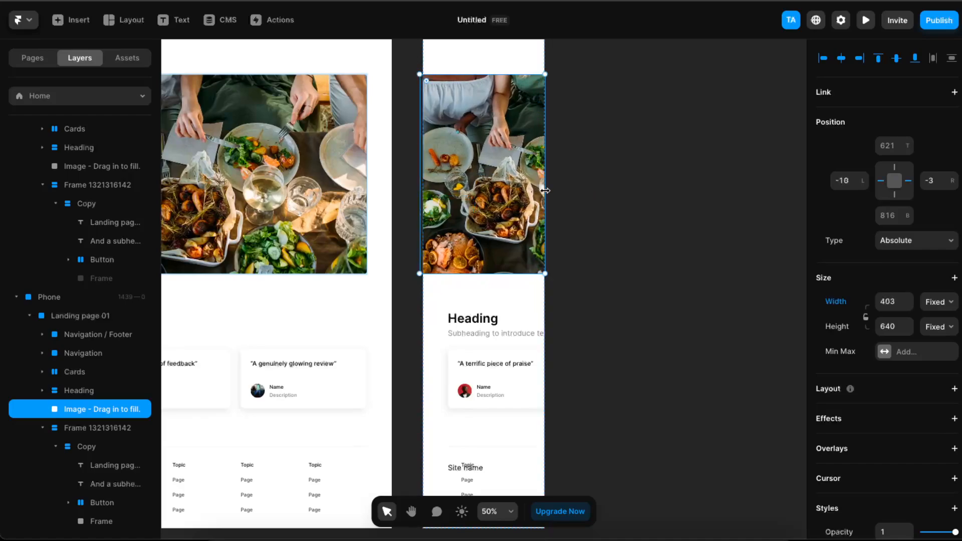
left_click_drag(544, 190, 547, 190)
left_click(615, 190)
Try to move the button in the Phone breakpoint's navigation toward the right edge of the layout.
scroll(618, 220, "up", 10)
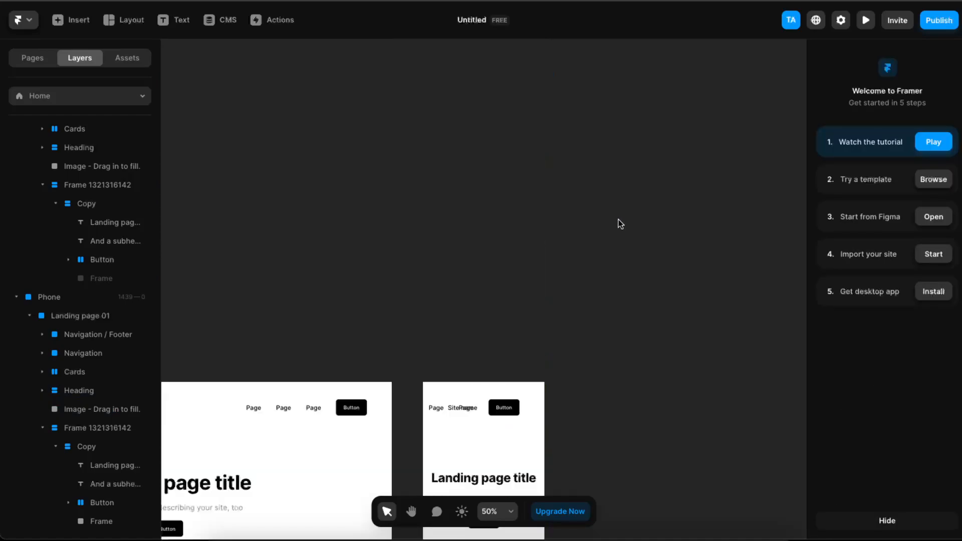
scroll(618, 220, "down", 7)
scroll(618, 220, "up", 3)
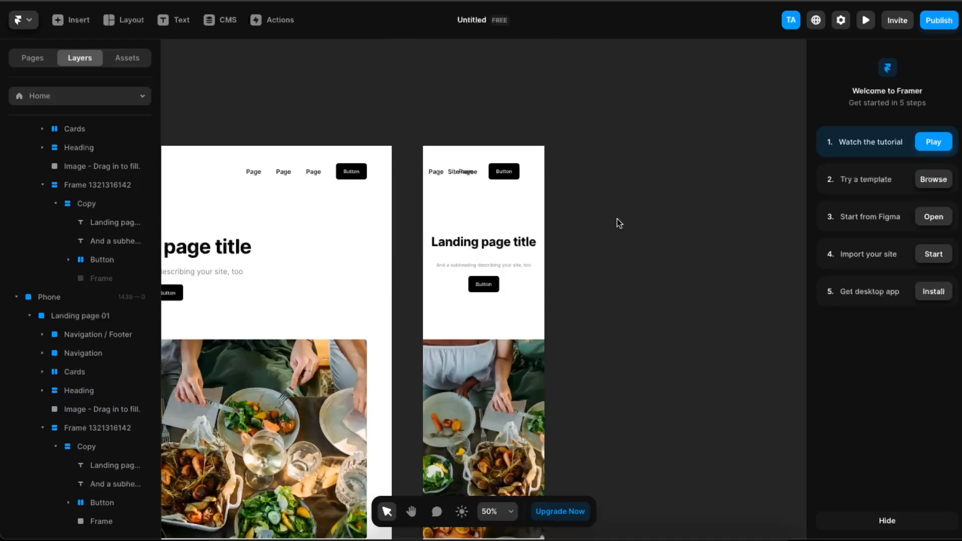
left_click(468, 173)
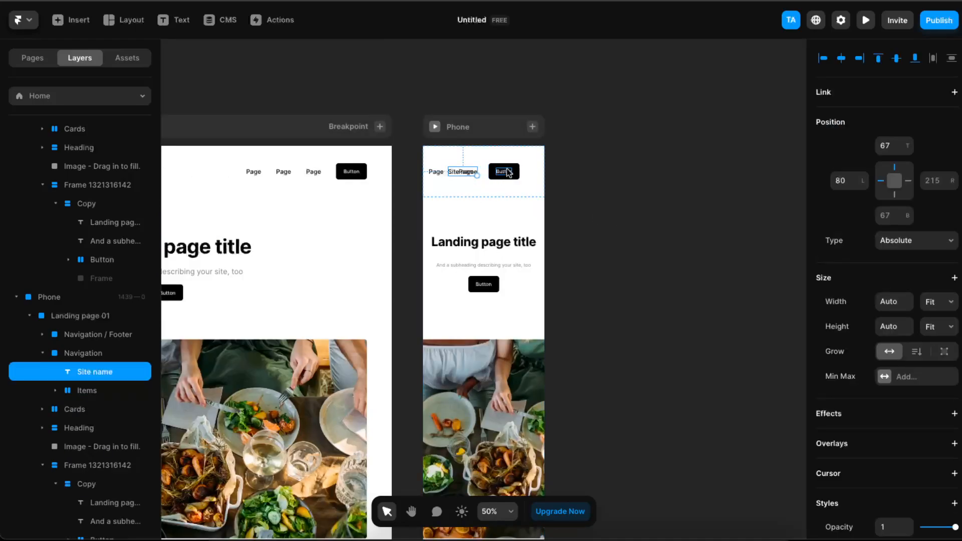
left_click_drag(514, 171, 534, 171)
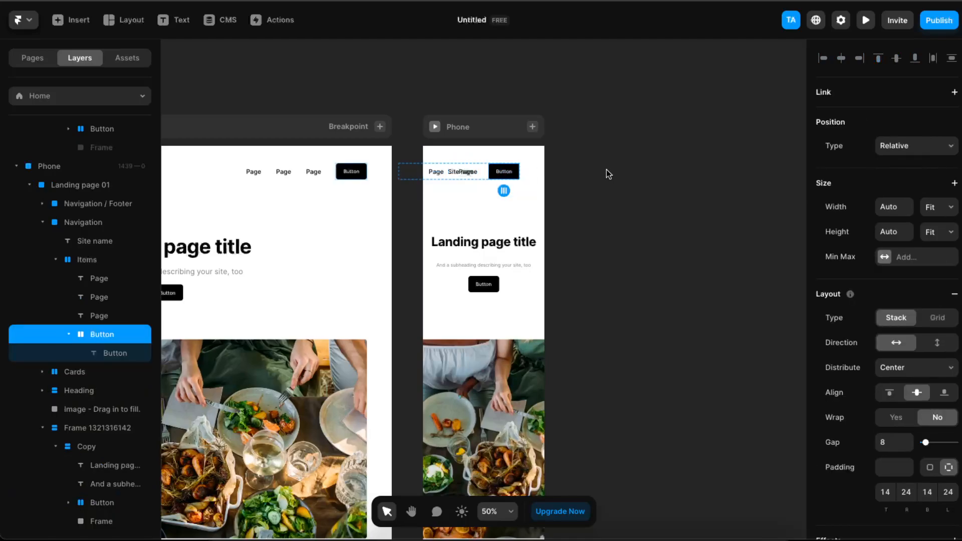
left_click(604, 174)
Set the text size of the site name in the Phone breakpoint's navigation to 11 pixels.
left_click(477, 172)
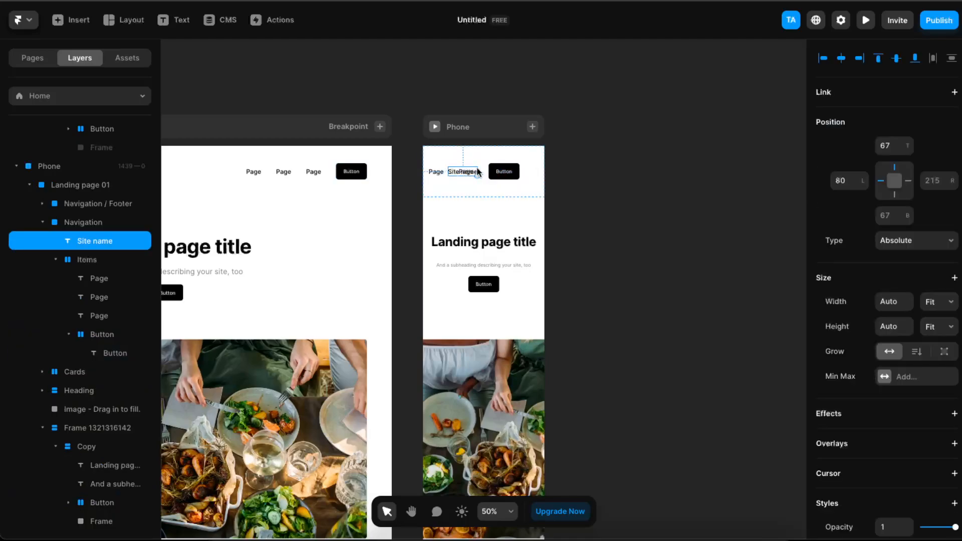
scroll(905, 399, "down", 6)
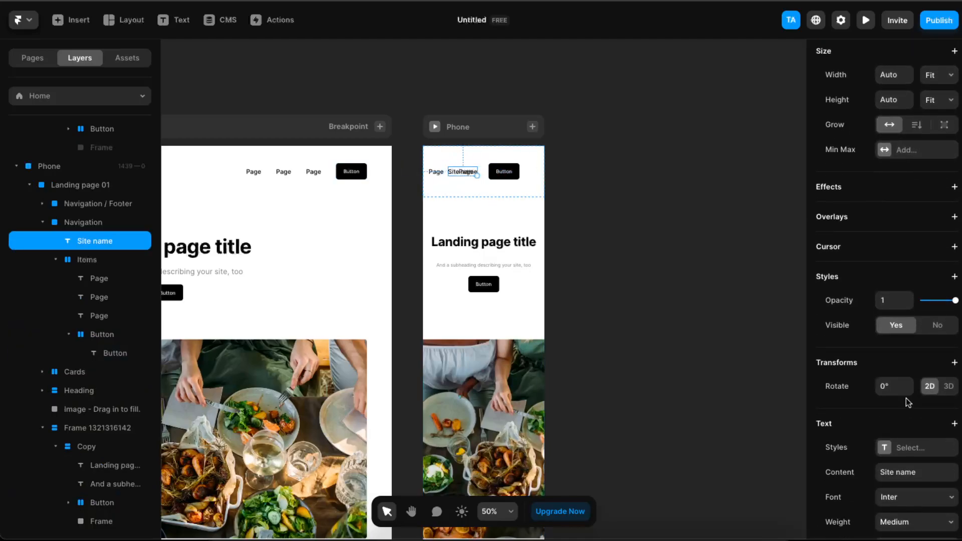
scroll(908, 407, "down", 3)
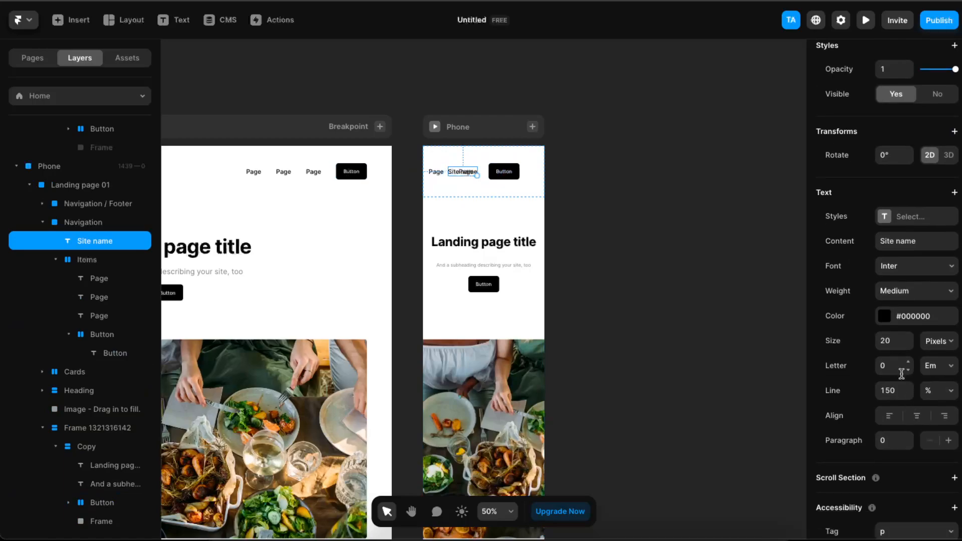
left_click(907, 346)
left_click(907, 346)
left_click(908, 346)
left_click(907, 346)
left_click(907, 346)
left_click(908, 346)
left_click(907, 346)
left_click(907, 346)
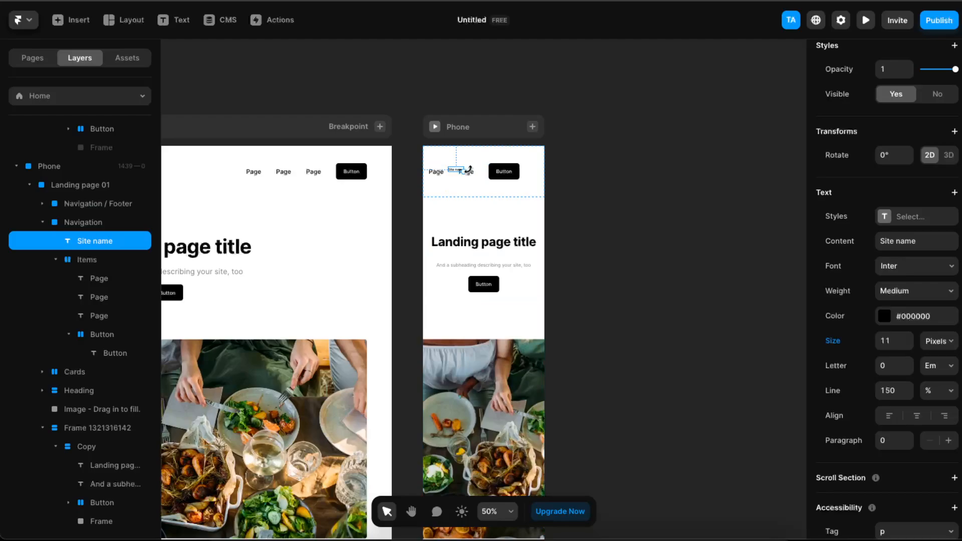
Set the text size of the Page links in the Phone breakpoint's navigation to 11 pixels.
left_click(467, 172)
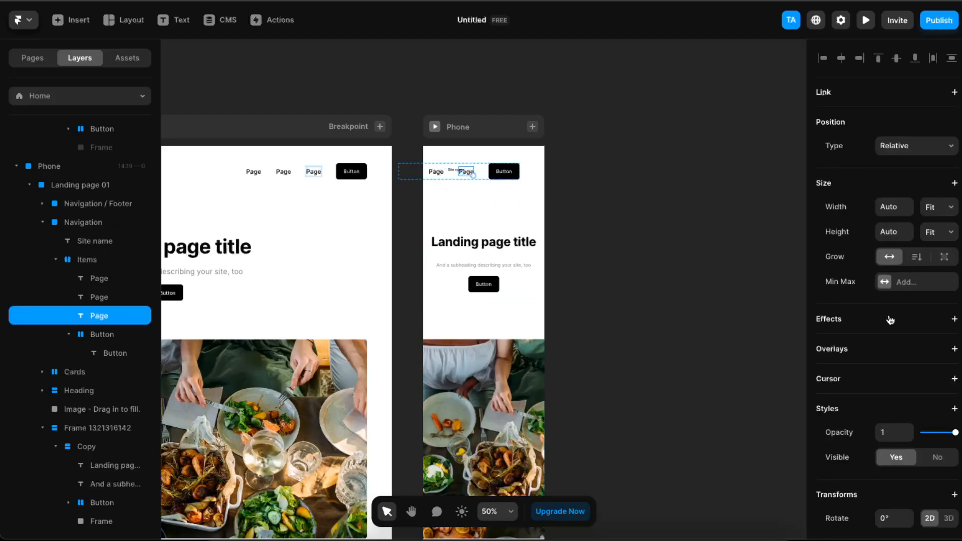
scroll(903, 444, "down", 8)
left_click(893, 295)
triple_click(907, 294)
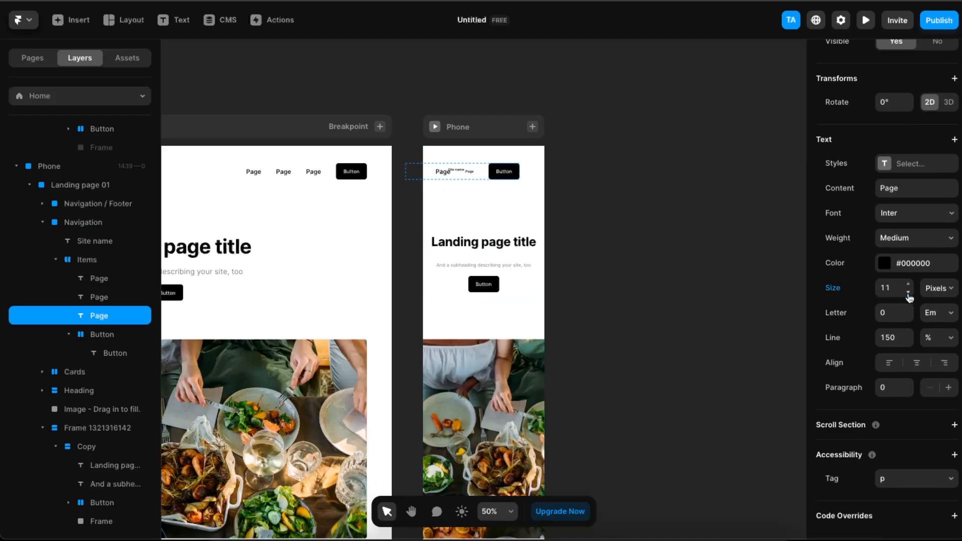
Place the site name above the Page links and the Items stack flush with the right edge of the Phone breakpoint.
left_click(492, 172)
left_click(558, 167)
left_click_drag(496, 167, 491, 167)
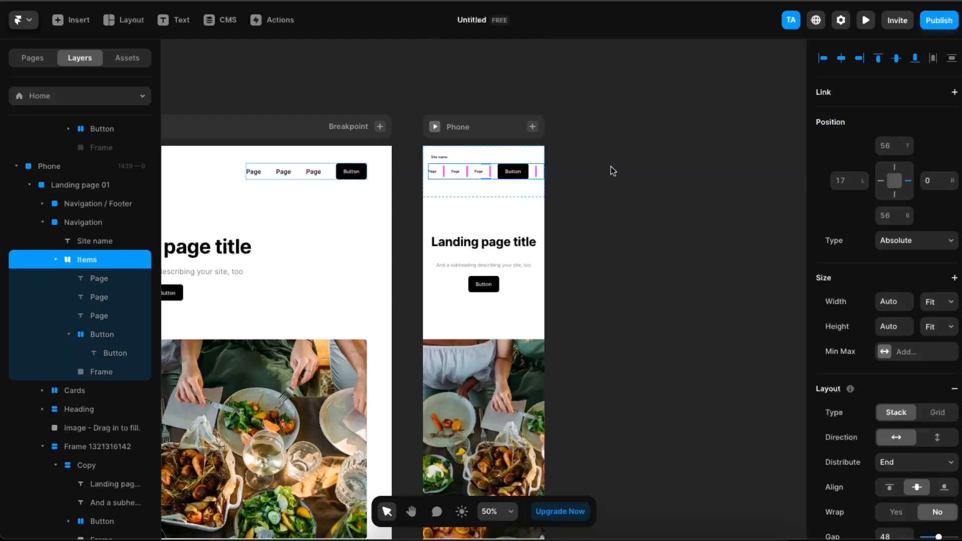
left_click(588, 166)
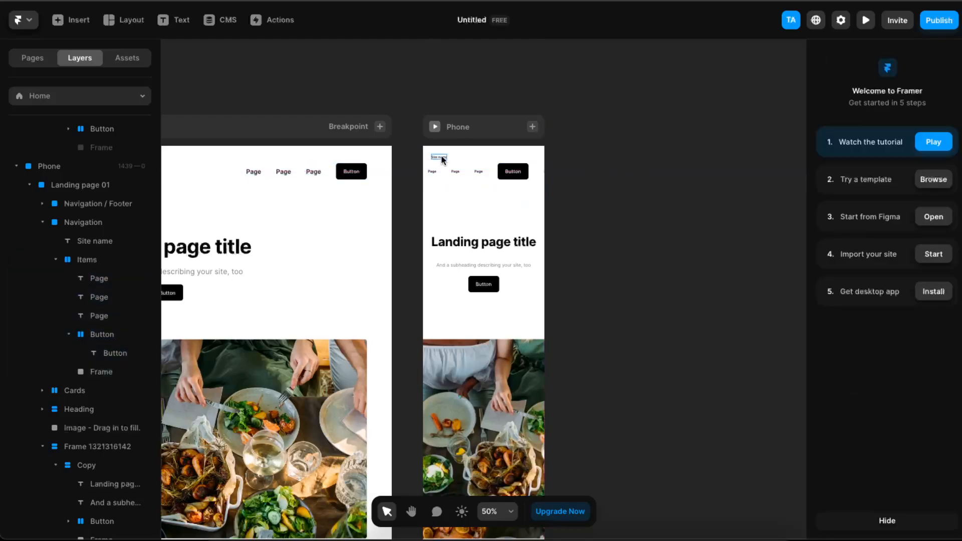
left_click(509, 237)
left_click(510, 234)
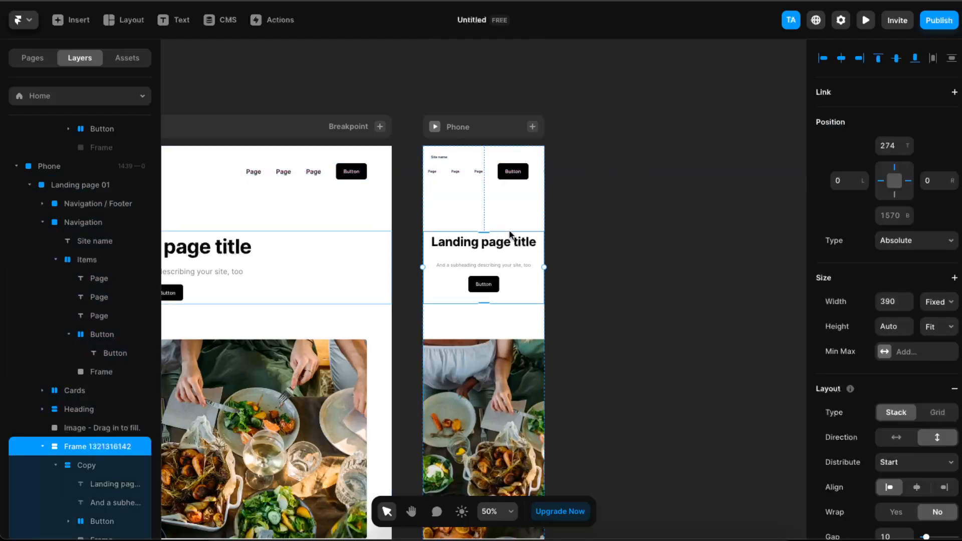
left_click(528, 210)
left_click_drag(528, 210, 531, 192)
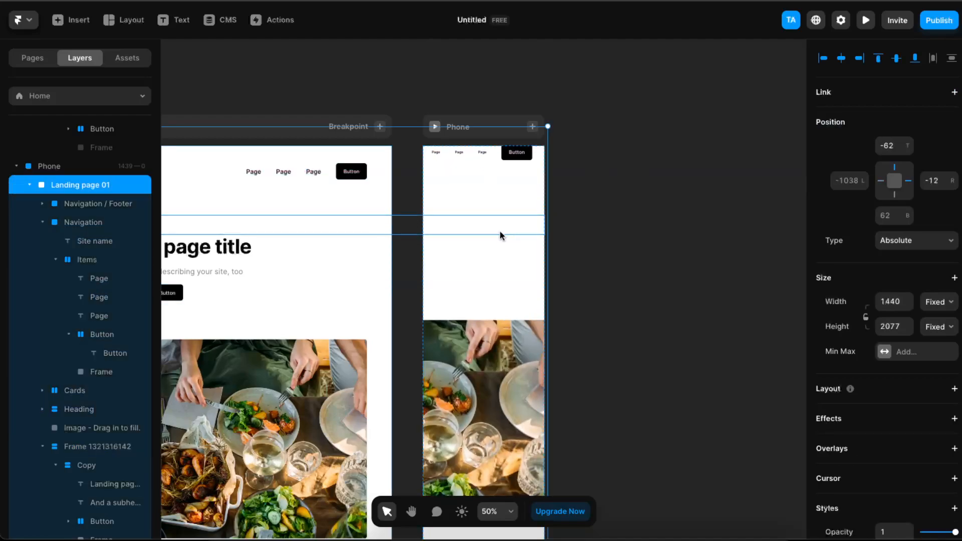
key("ctrl+z")
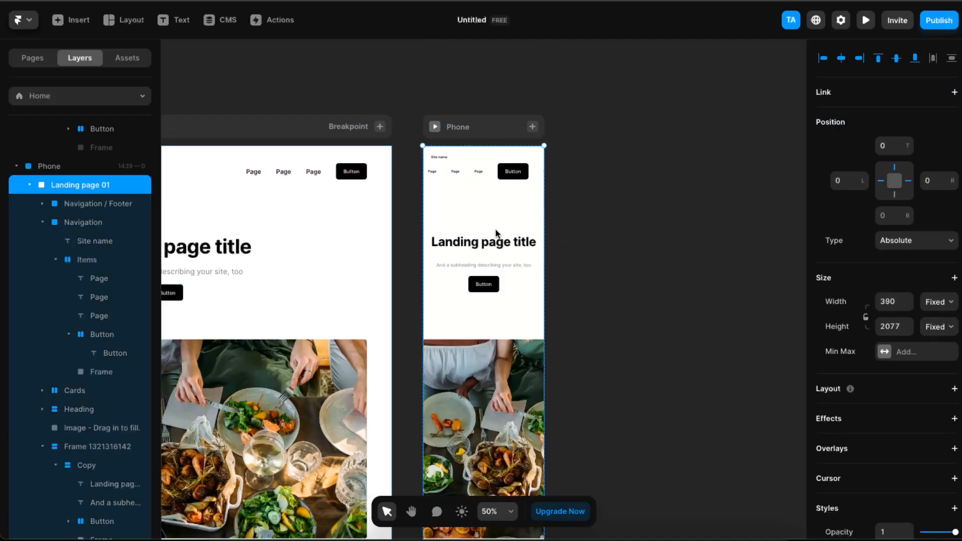
Move the title stack up toward the Phone navigation and the food image up directly beneath the stack's button.
left_click(489, 236)
left_click_drag(485, 231, 487, 217)
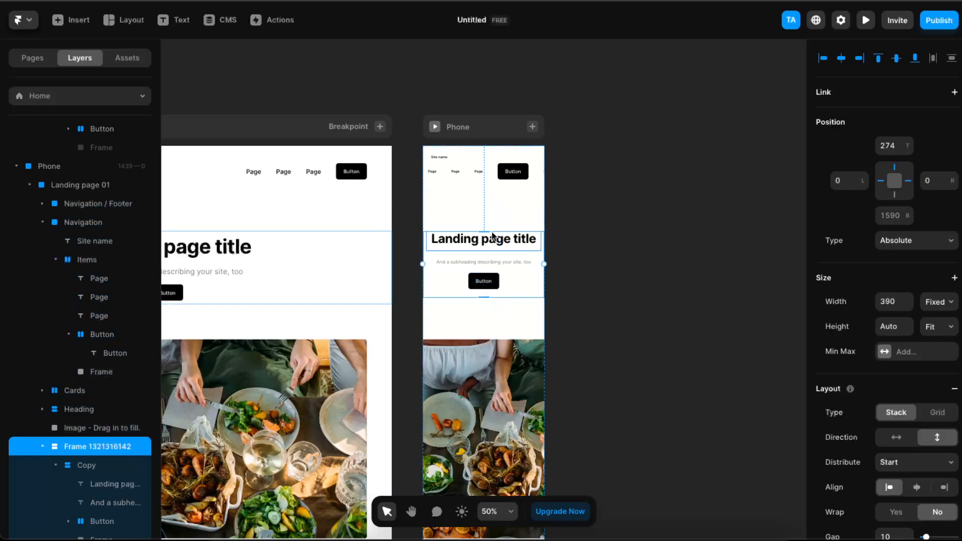
left_click_drag(486, 232, 484, 209)
left_click(908, 151)
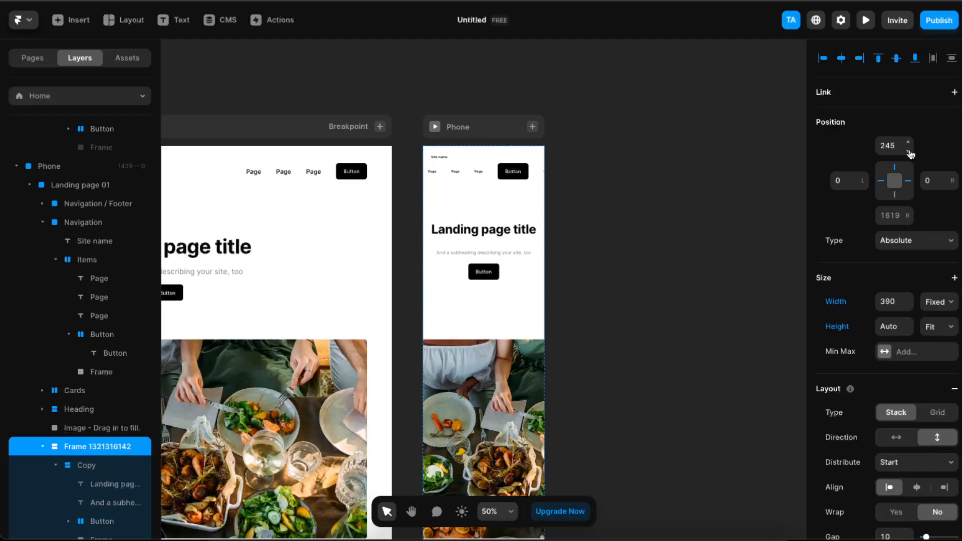
left_click_drag(473, 371, 471, 313)
left_click(626, 356)
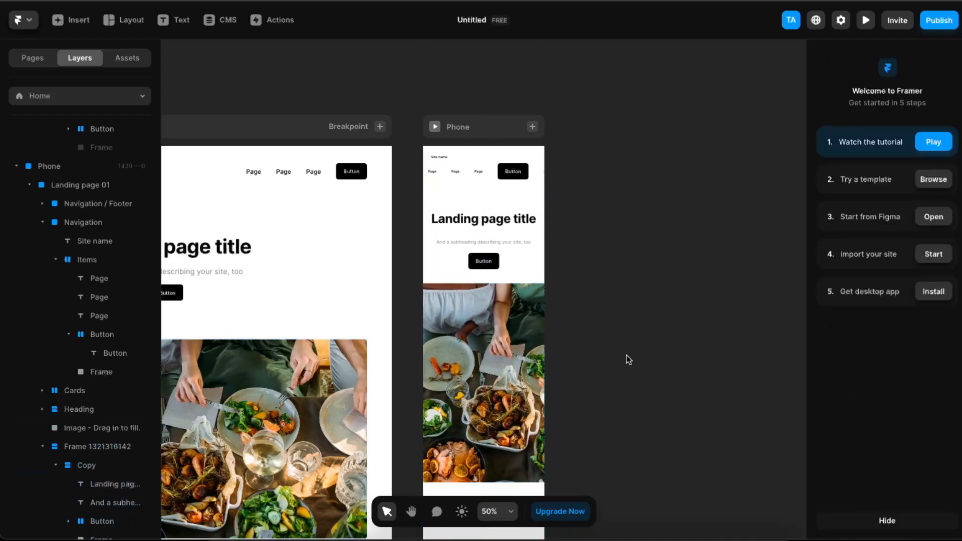
Add a Tablet breakpoint of 810 width alongside the Desktop and Phone layouts.
scroll(521, 361, "down", 10)
scroll(481, 303, "up", 1)
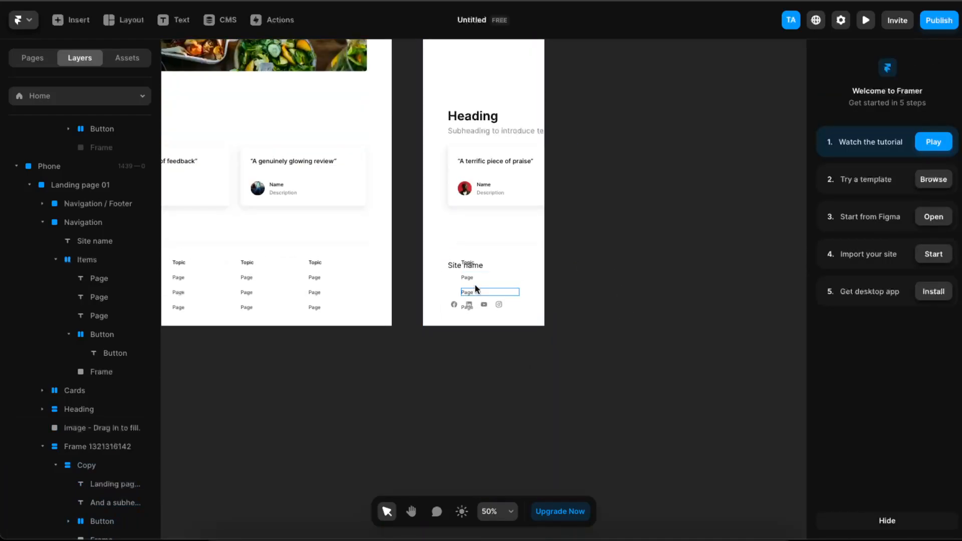
scroll(538, 215, "up", 15)
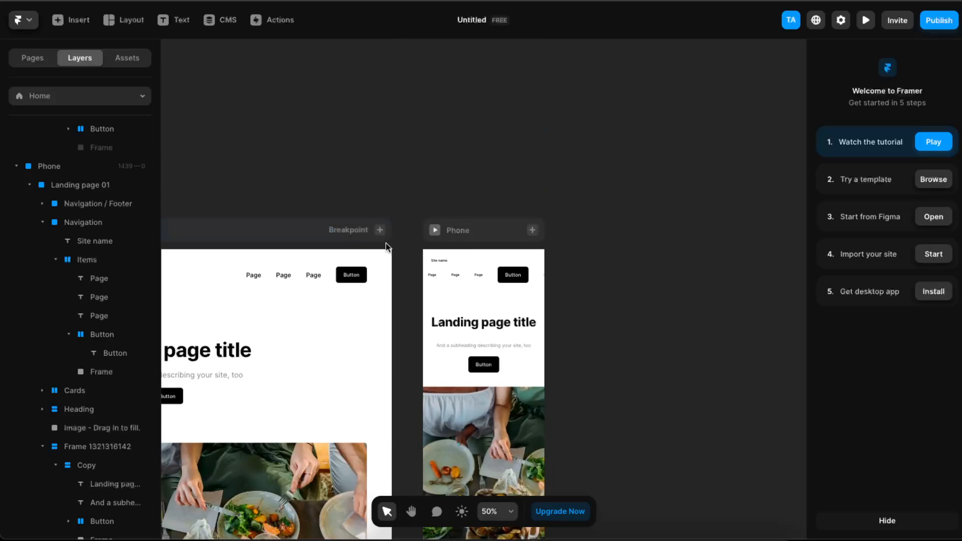
left_click(381, 230)
left_click(345, 253)
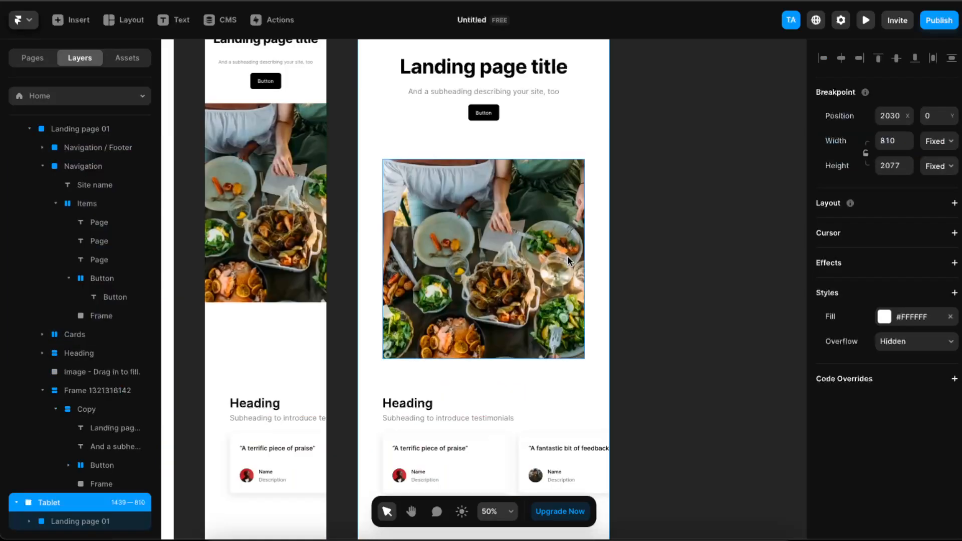
Look over the Tablet layout down to its footer, and compare it with the Phone and Desktop layouts.
scroll(502, 181, "up", 5)
scroll(543, 266, "down", 10)
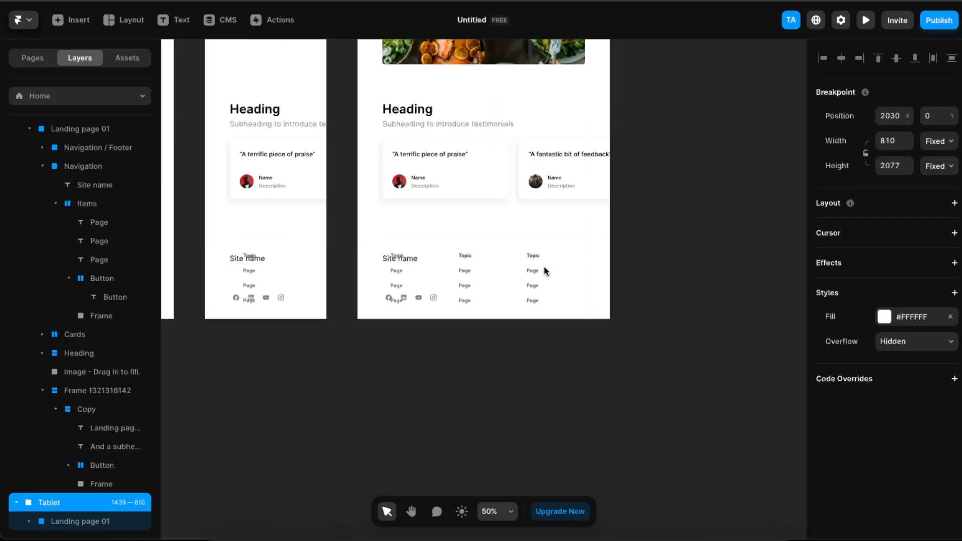
scroll(381, 432, "up", 5)
scroll(391, 301, "down", 8)
scroll(408, 266, "up", 5)
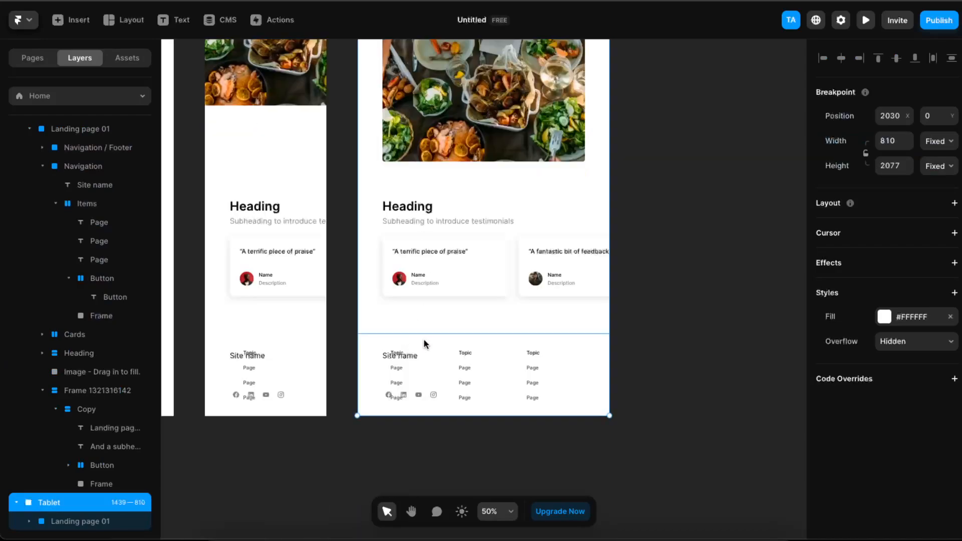
scroll(519, 383, "up", 8)
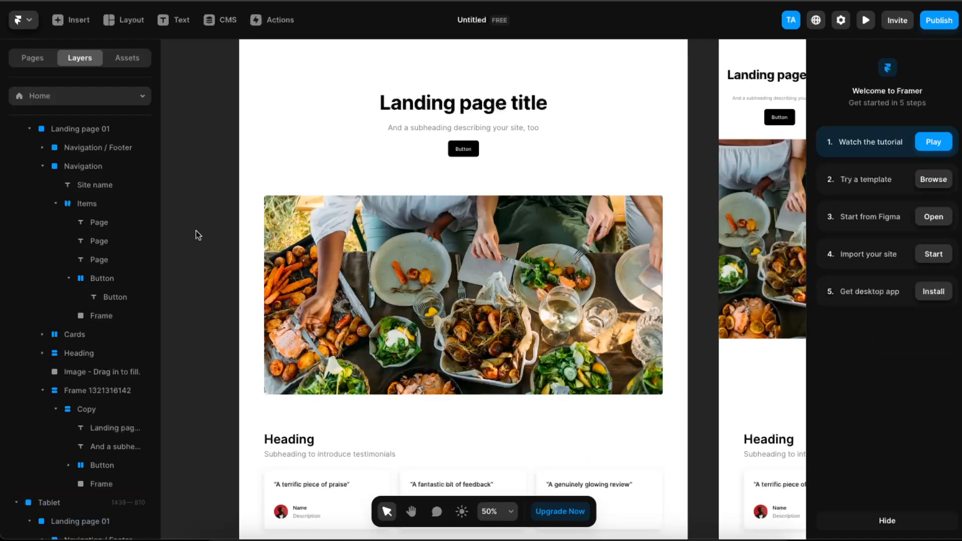
scroll(609, 296, "down", 1)
scroll(609, 295, "down", 5)
scroll(609, 295, "up", 8)
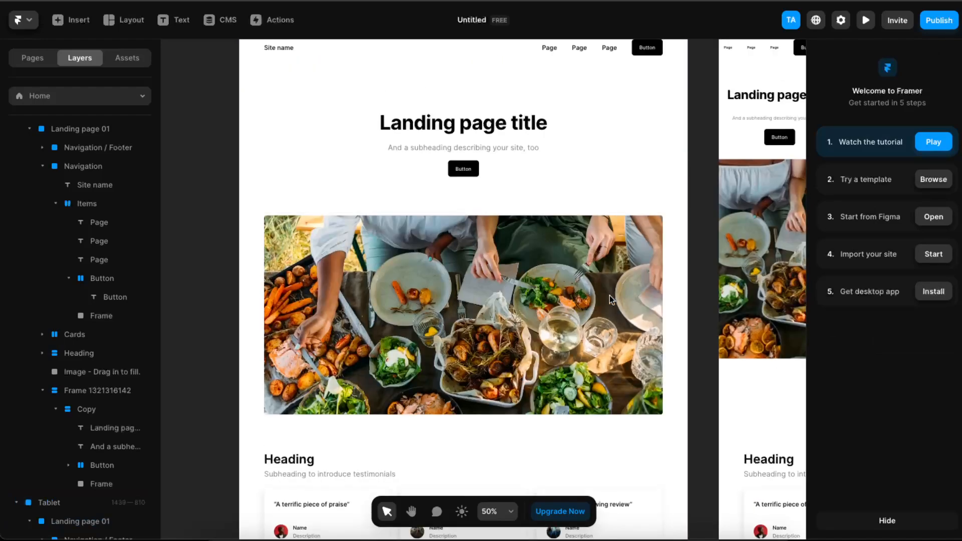